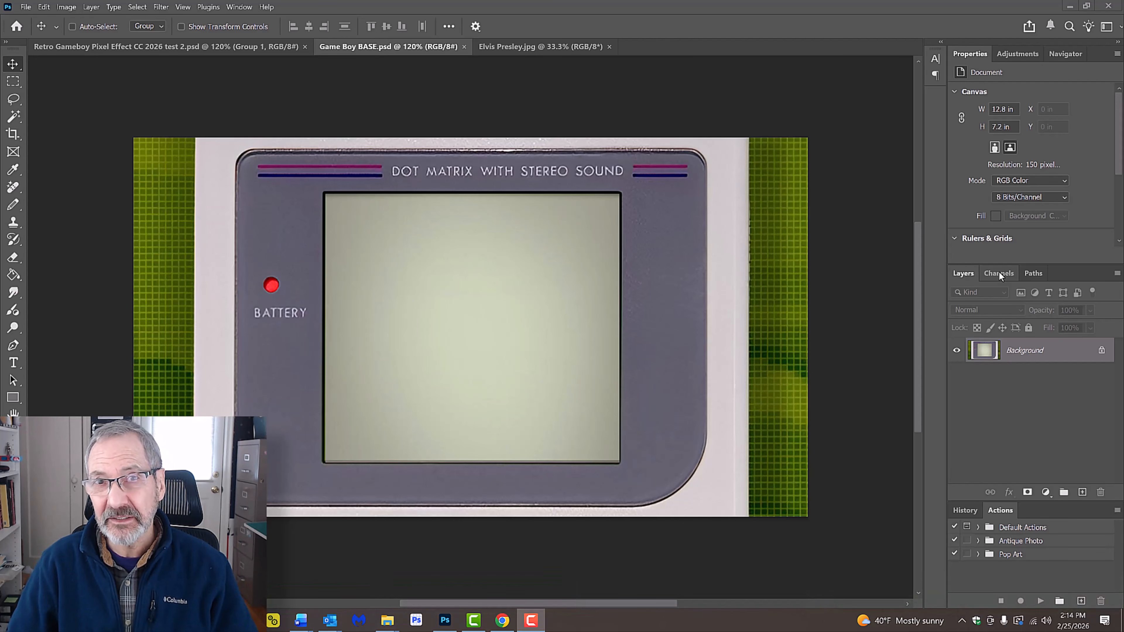
Examine the Alpha 1 screen mask channel of Game Boy BASE.psd, then restore the RGB composite and the layer view
{"action": "left_click", "coordinate": [998, 273]}
{"action": "left_click", "coordinate": [965, 375]}
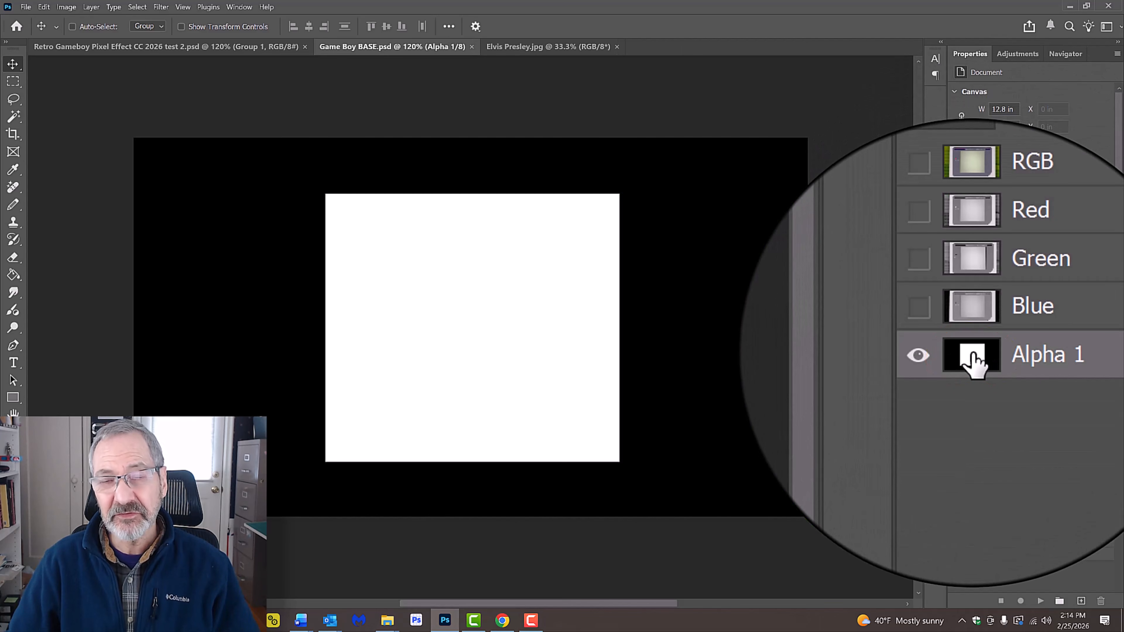
{"action": "left_click", "coordinate": [955, 291]}
{"action": "left_click", "coordinate": [955, 353]}
{"action": "left_click", "coordinate": [963, 292]}
{"action": "left_click", "coordinate": [964, 275]}
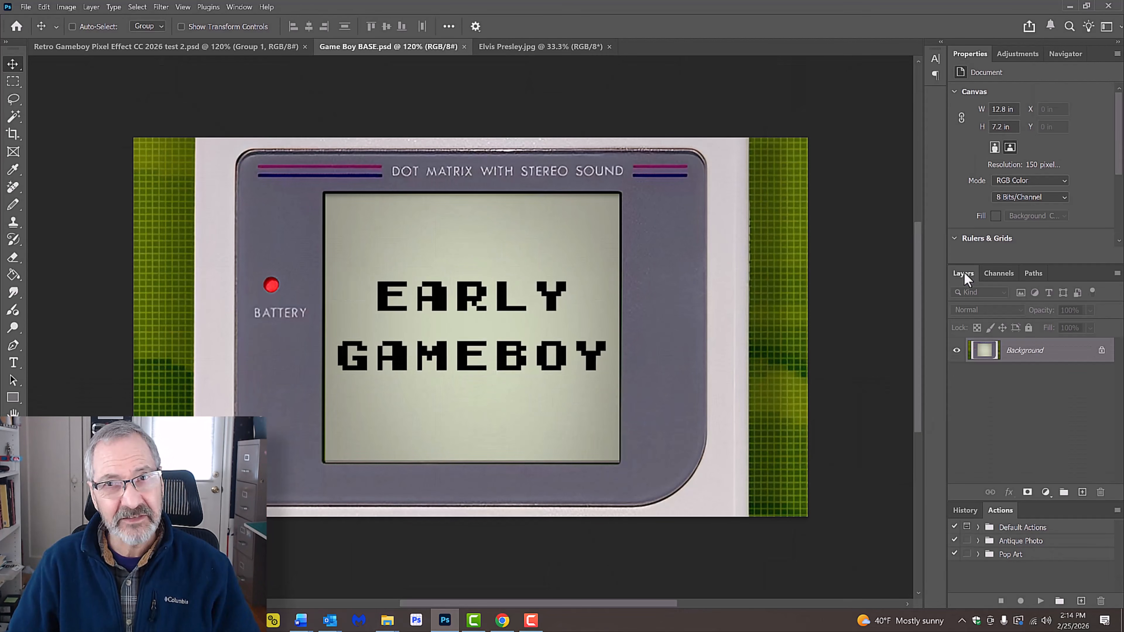
Switch to Elvis Presley.jpg and check its image dimensions and resolution
{"action": "left_click", "coordinate": [530, 48]}
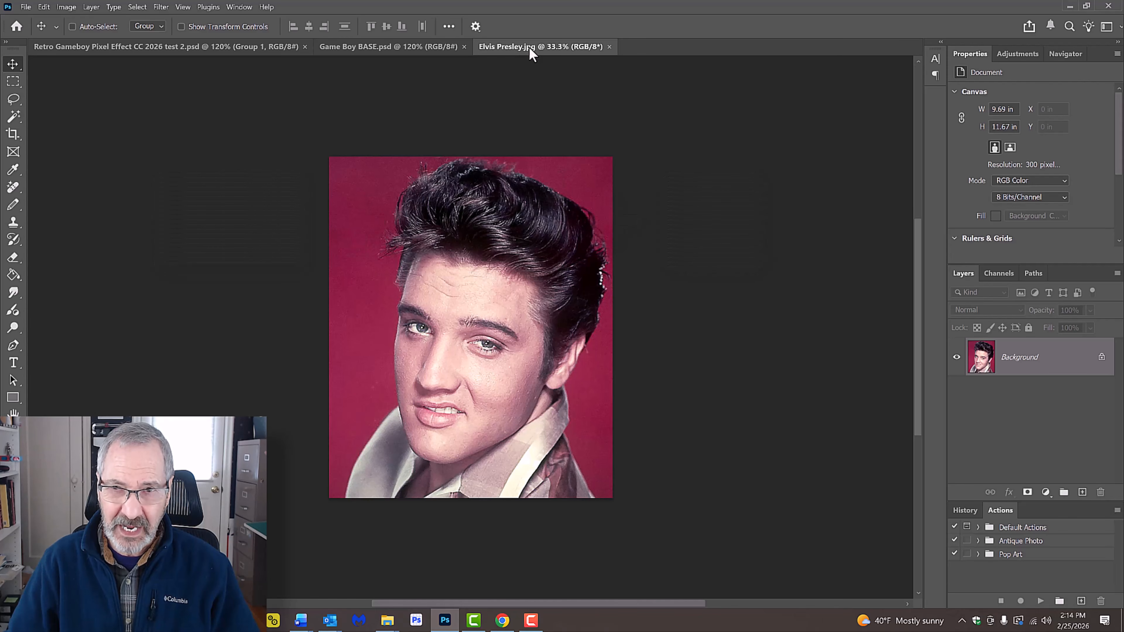
{"action": "key", "text": "ctrl+alt+i"}
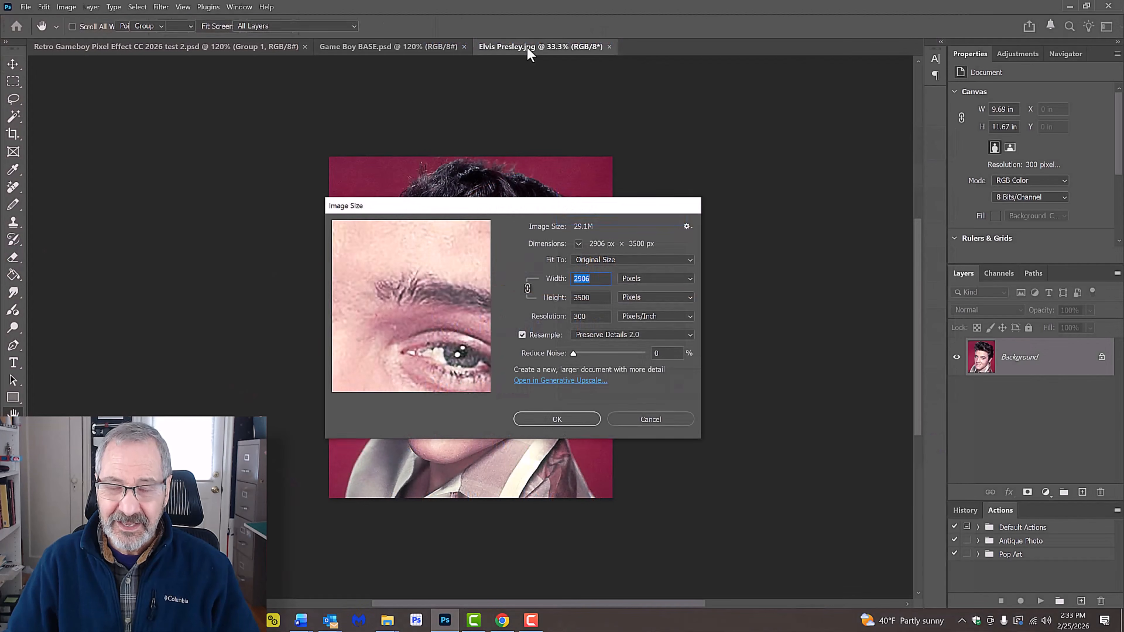
{"action": "key", "text": "Escape"}
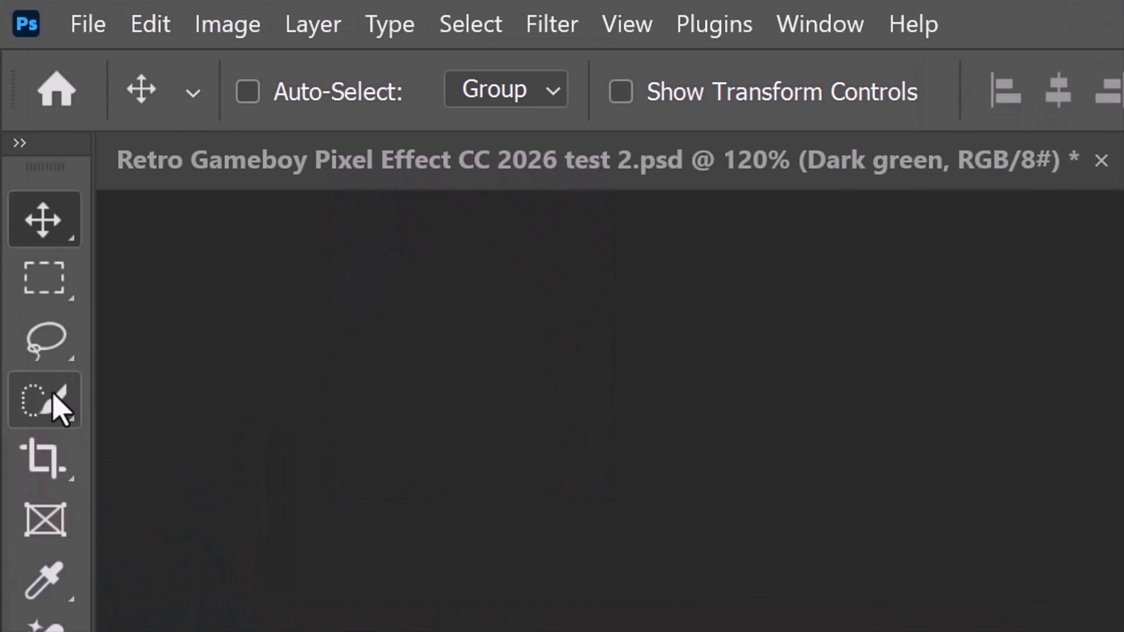
Select the man in the portrait with the Quick Selection tool's Select Subject and mask out the red background
{"action": "right_click", "coordinate": [15, 117]}
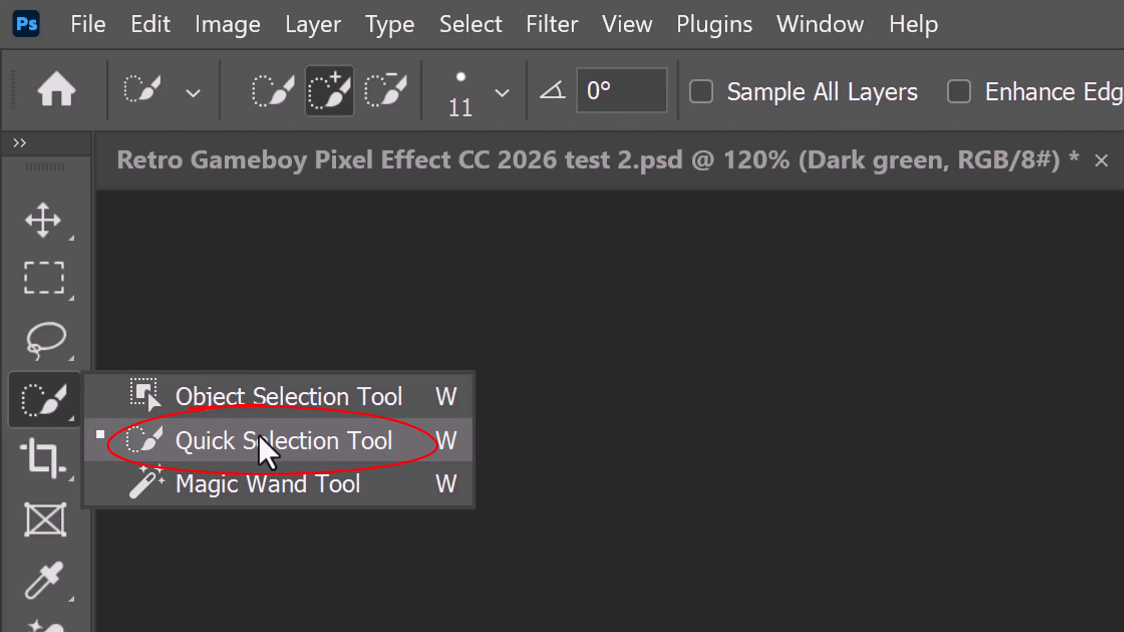
{"action": "left_click", "coordinate": [264, 447]}
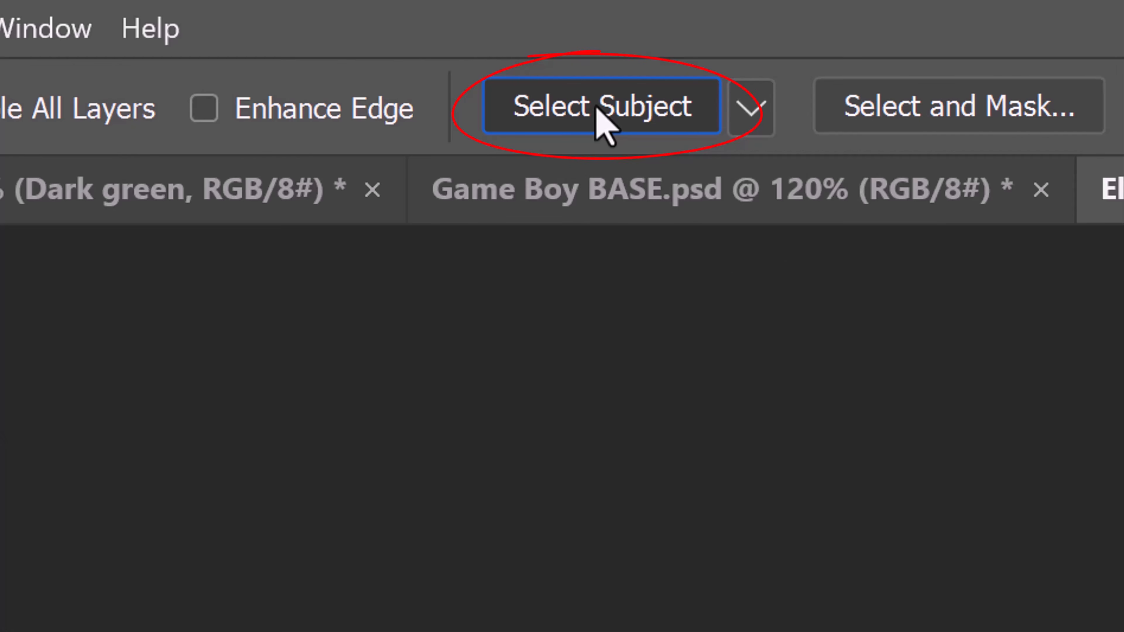
{"action": "left_click", "coordinate": [598, 109]}
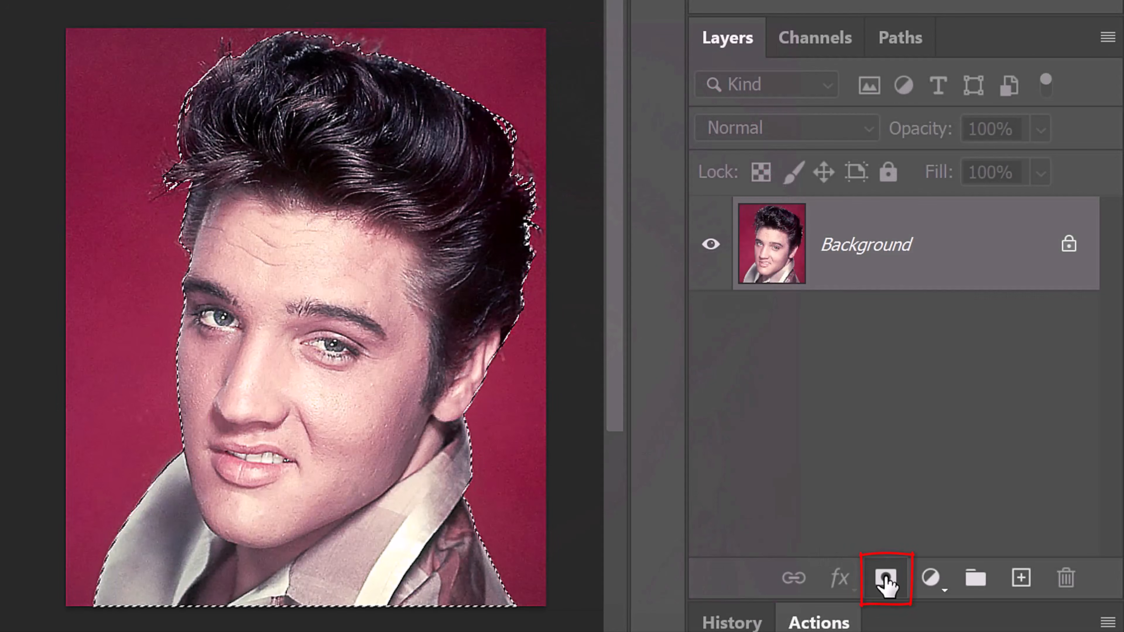
{"action": "left_click", "coordinate": [884, 577]}
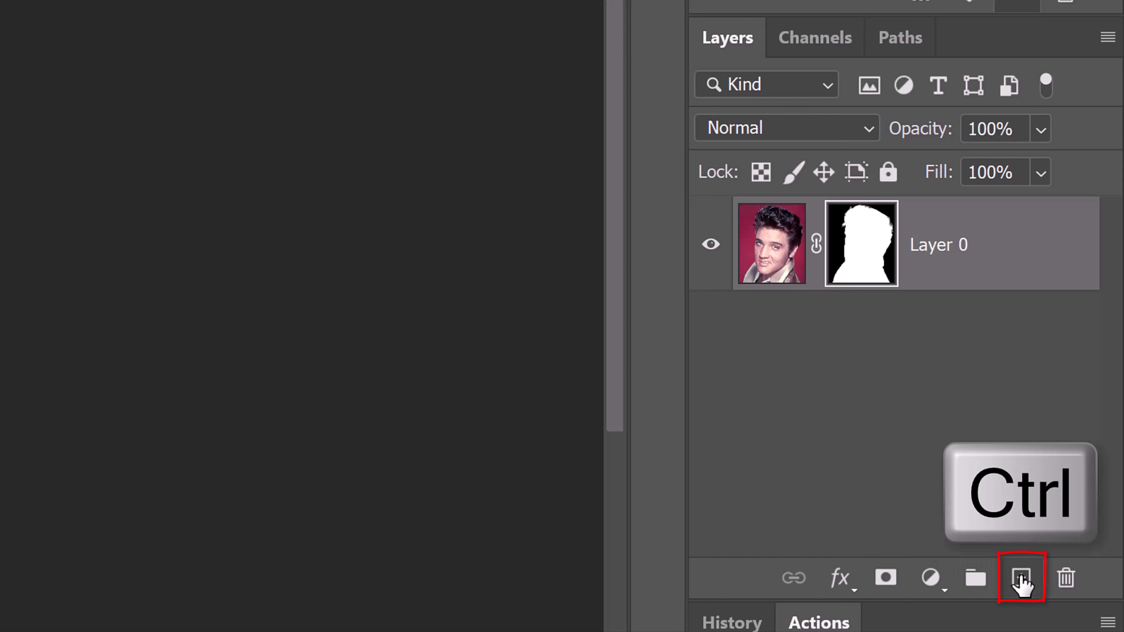
Add a new layer beneath the masked portrait, reset the colours to default black and white, and fill the layer with white
{"action": "left_click", "coordinate": [1022, 583], "text": "ctrl"}
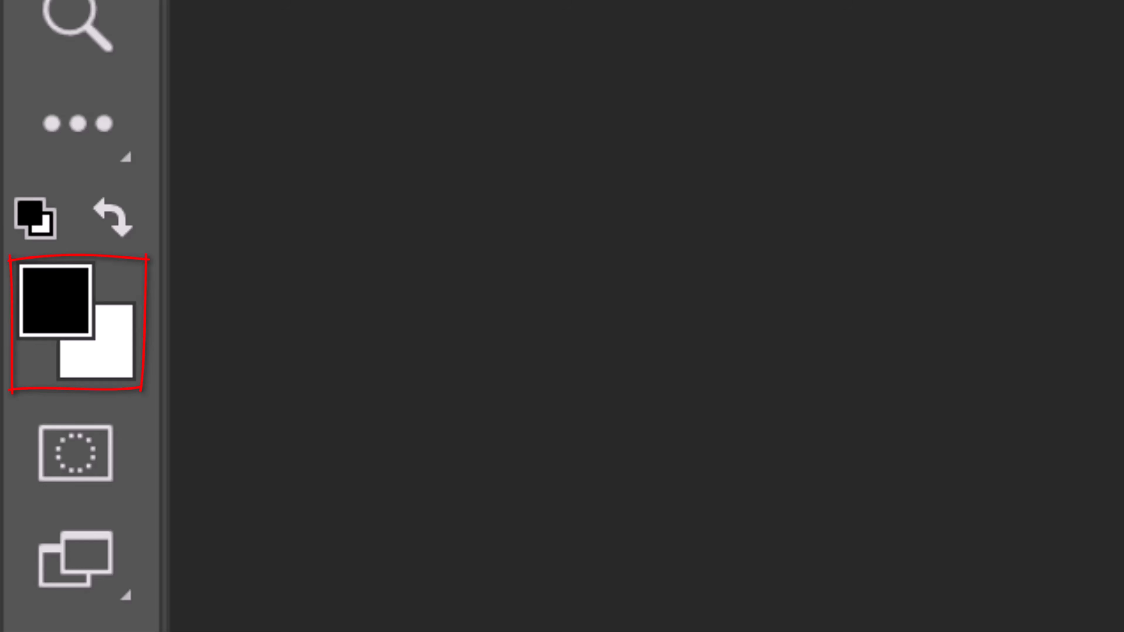
{"action": "key", "text": "d"}
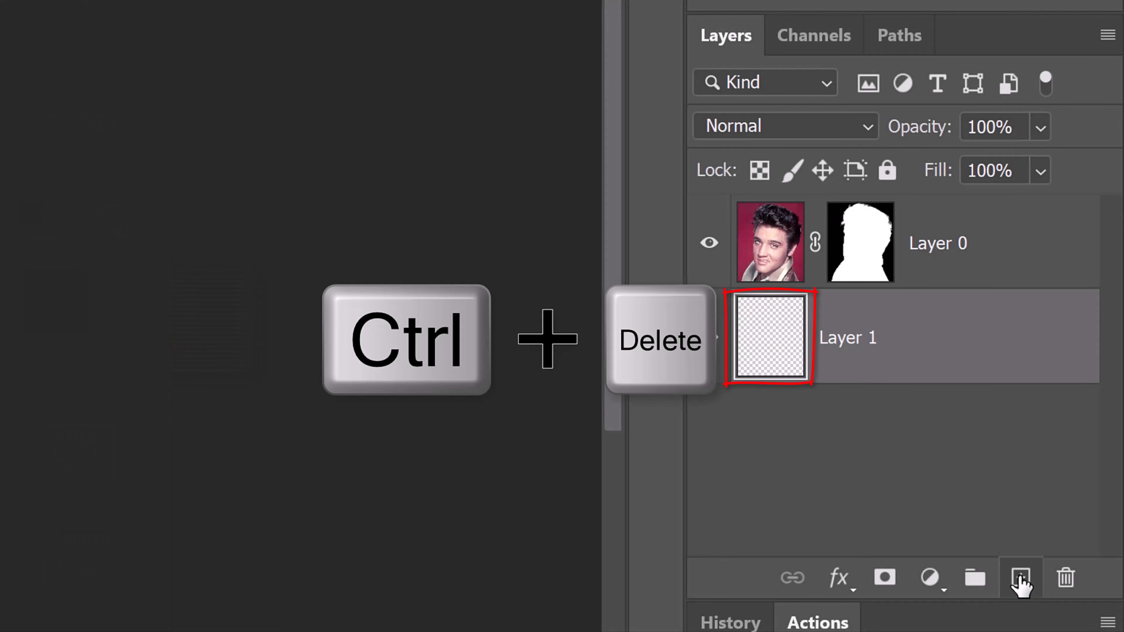
{"action": "key", "text": "ctrl+Delete"}
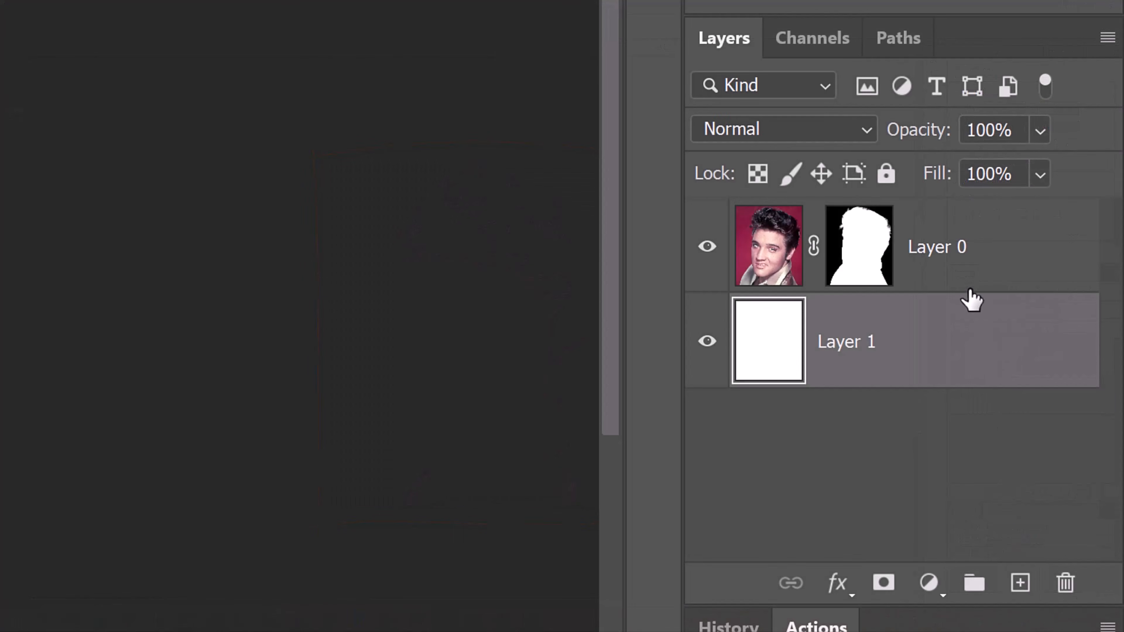
Convert the masked portrait layer and the white layer together into one Smart Object
{"action": "left_click", "coordinate": [1059, 369], "text": "shift"}
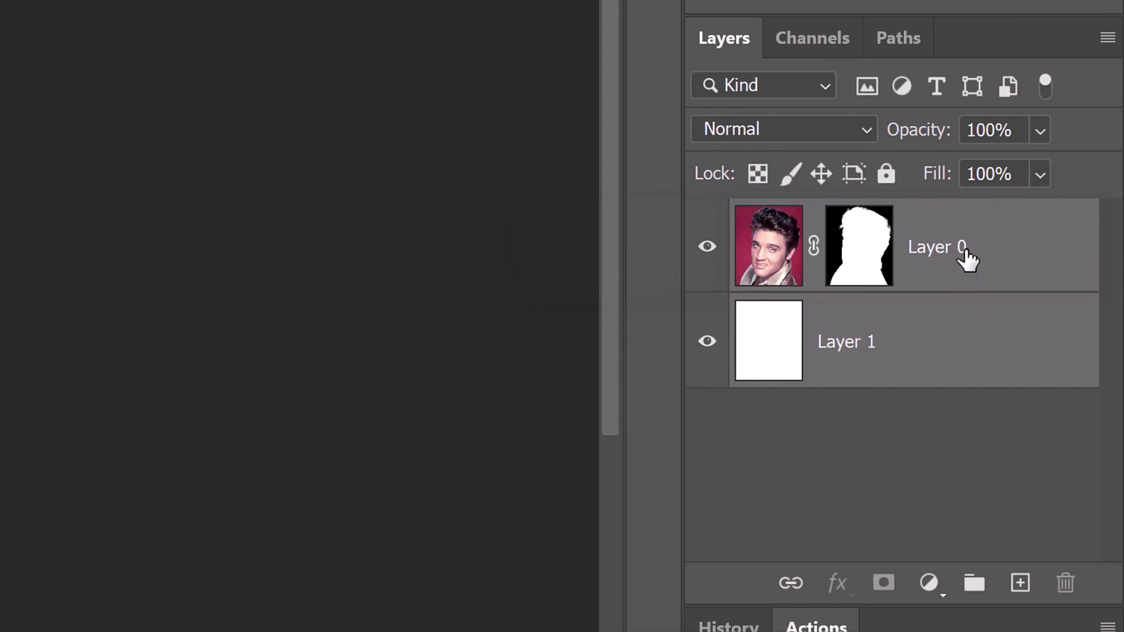
{"action": "left_click", "coordinate": [1108, 39]}
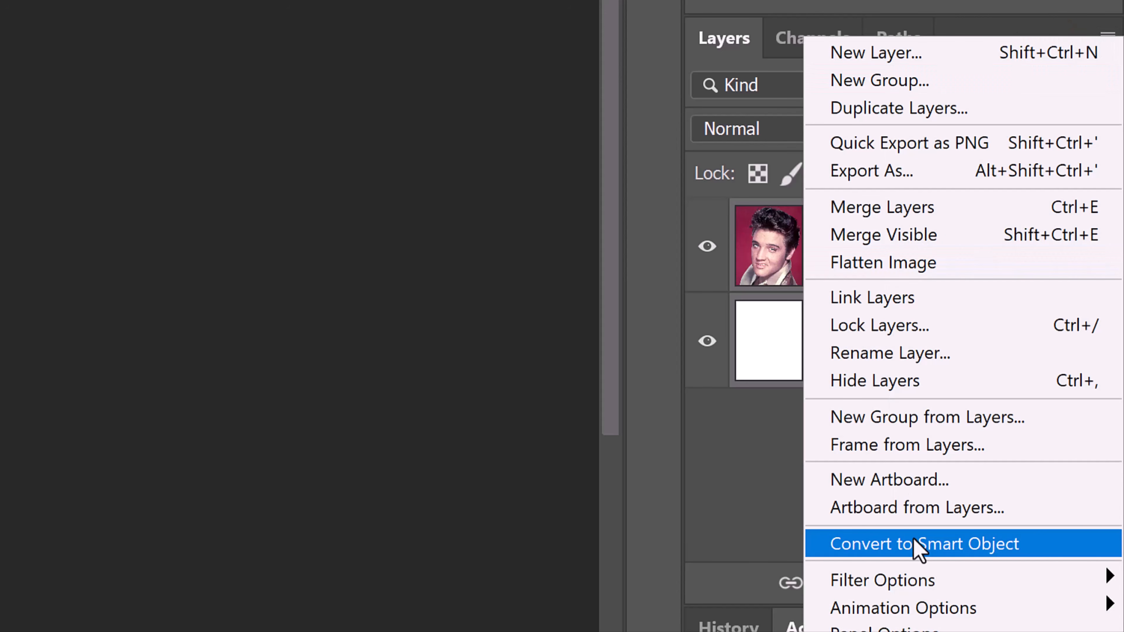
{"action": "left_click", "coordinate": [919, 546]}
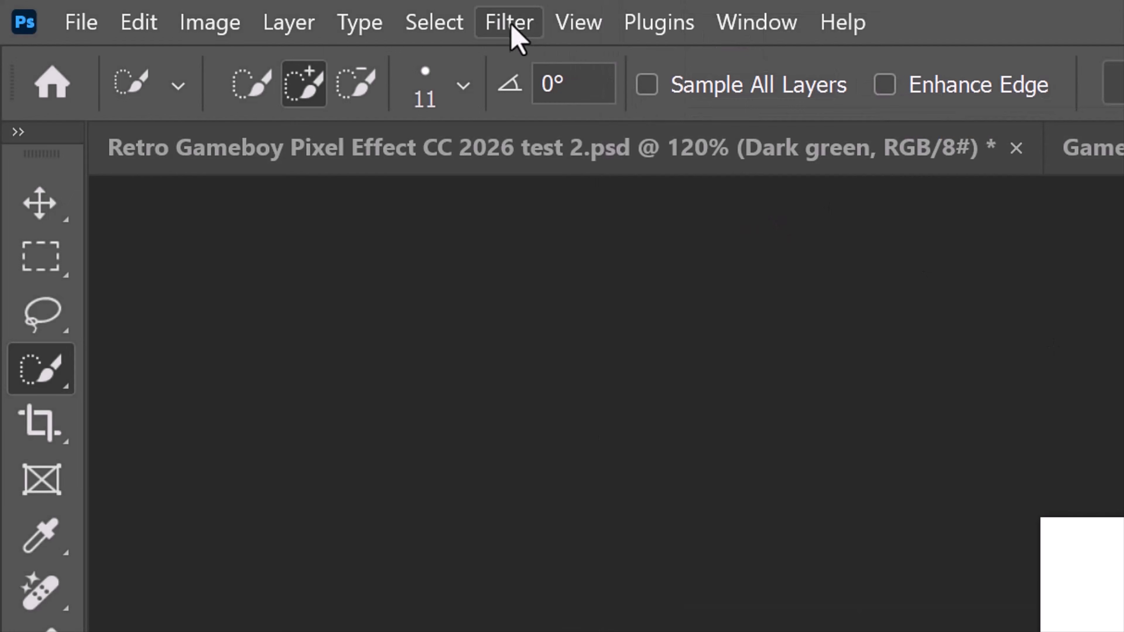
Apply the Filter Gallery effects Photocopy, with Detail 20 and Darkness 34, and Grain to the portrait Smart Object
{"action": "left_click", "coordinate": [510, 23]}
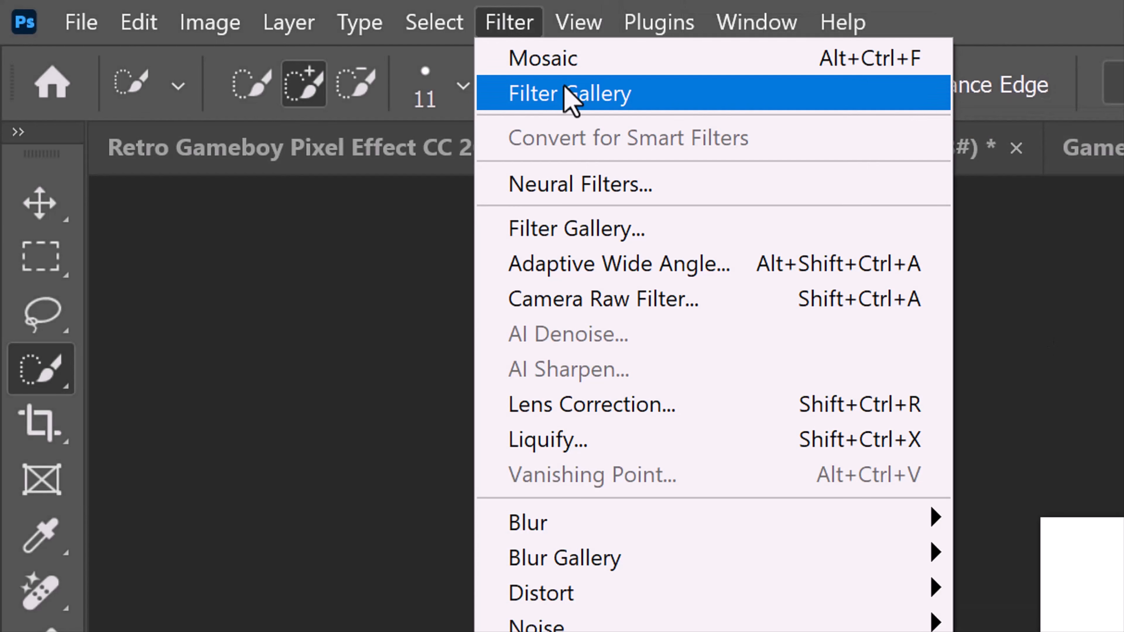
{"action": "left_click", "coordinate": [571, 95]}
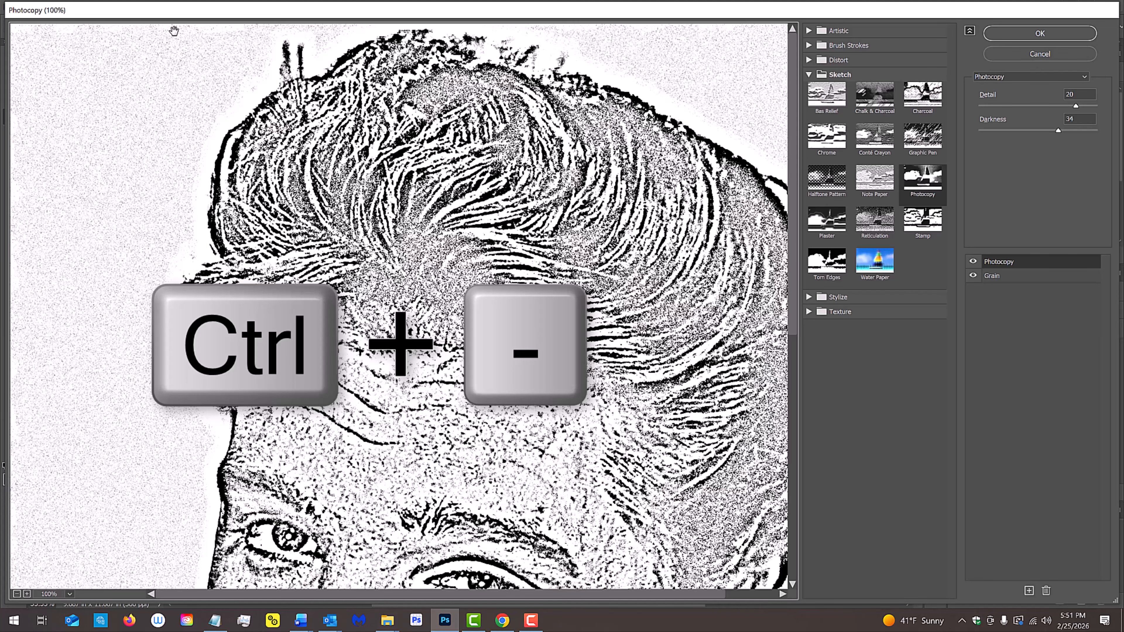
{"action": "key", "text": "ctrl+minus"}
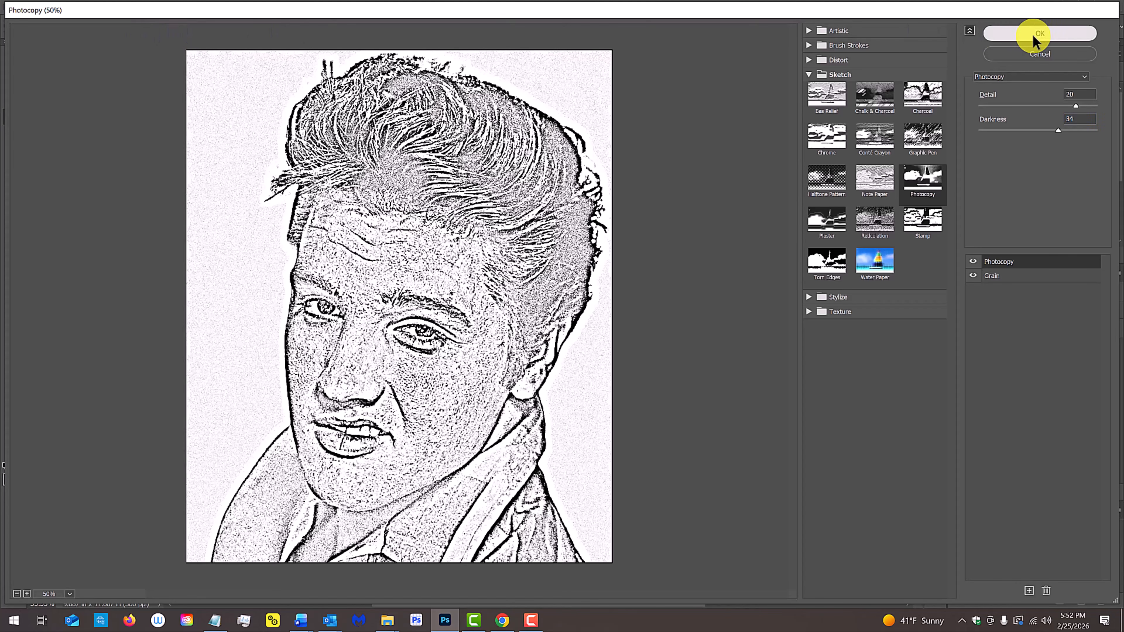
{"action": "left_click", "coordinate": [1033, 33]}
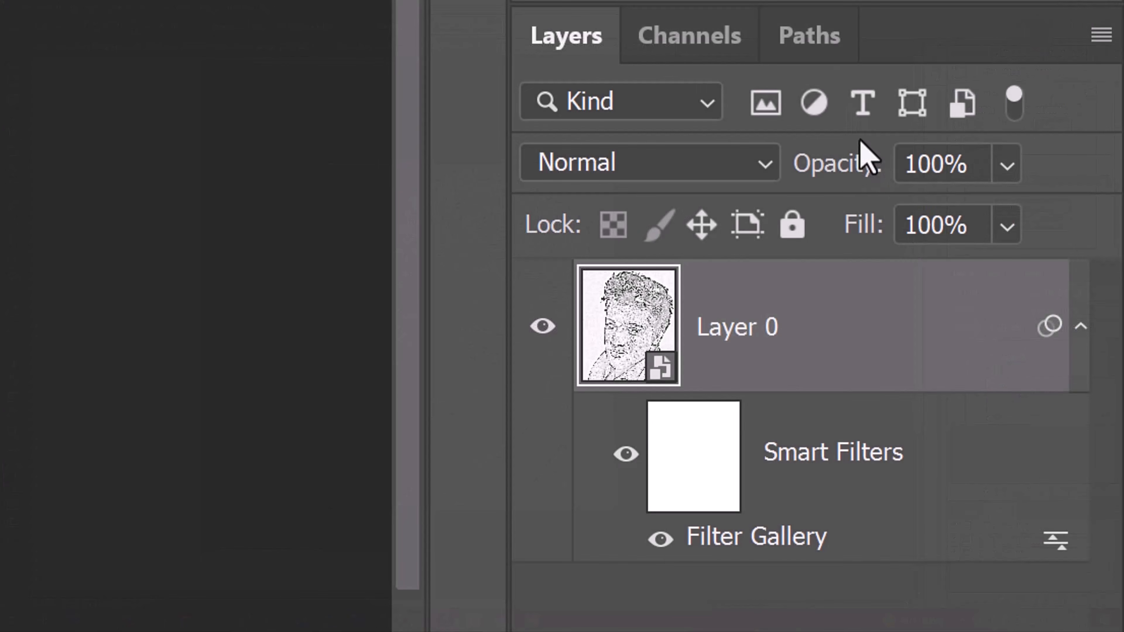
Set the Filter Gallery smart filter's blending opacity to 50%
{"action": "double_click", "coordinate": [1055, 538]}
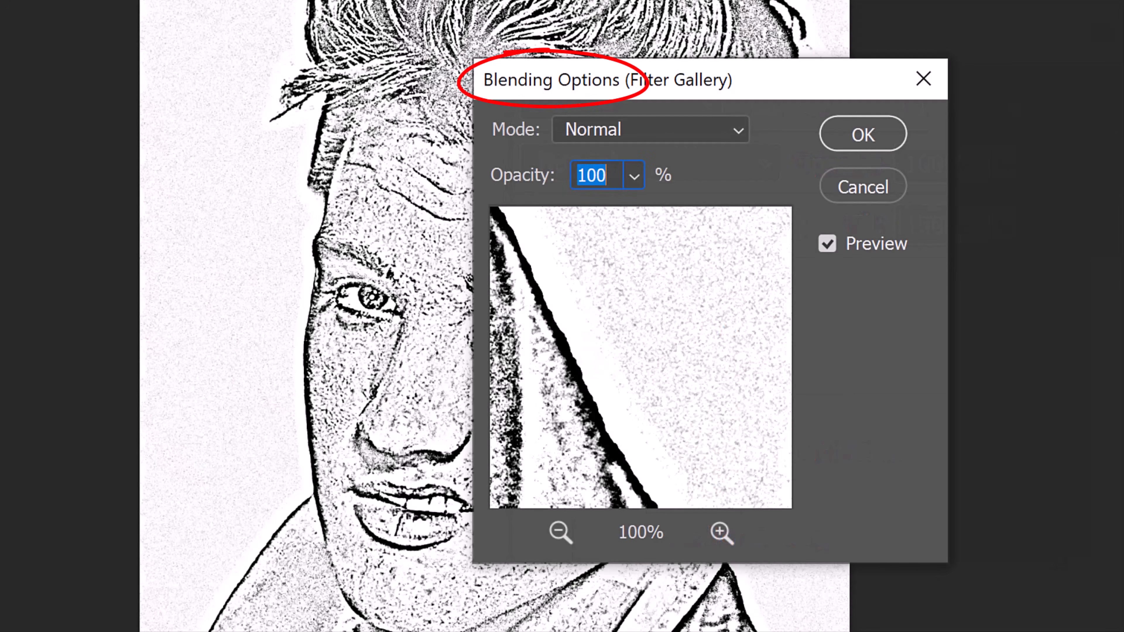
{"action": "type", "text": "50"}
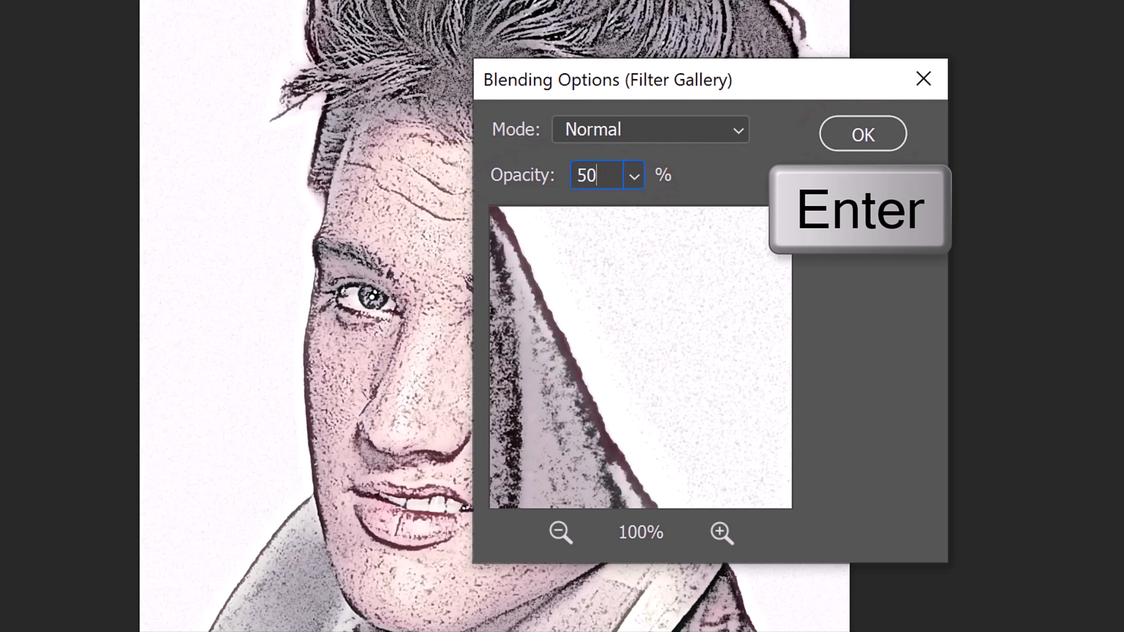
{"action": "key", "text": "Return"}
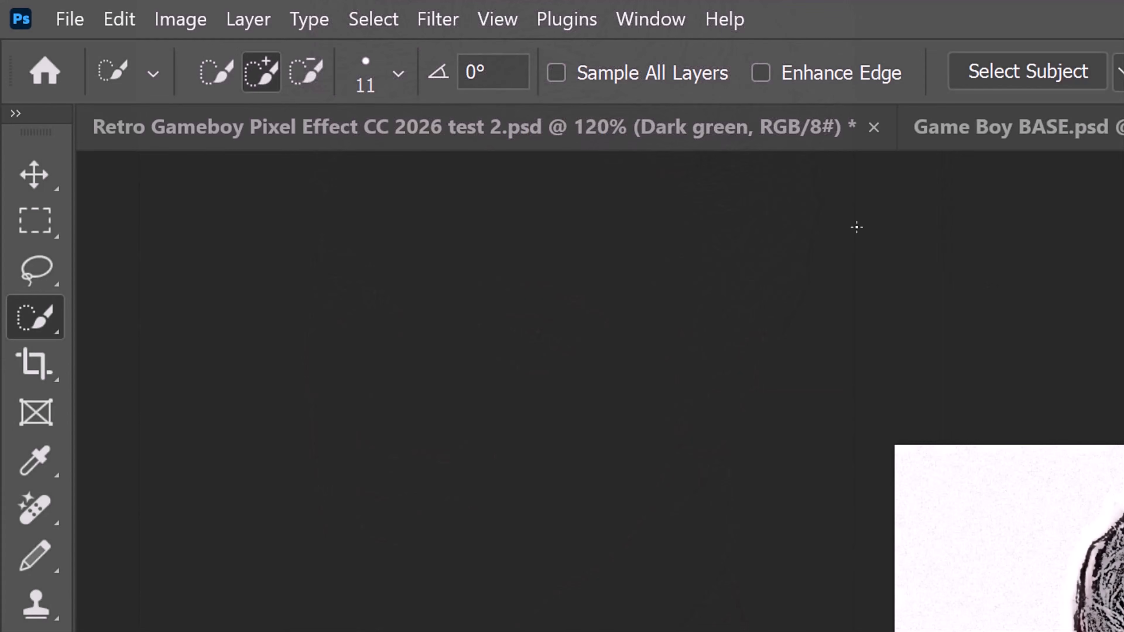
Apply a Mosaic filter with a cell size of 30 to the portrait Smart Object
{"action": "left_click", "coordinate": [438, 19]}
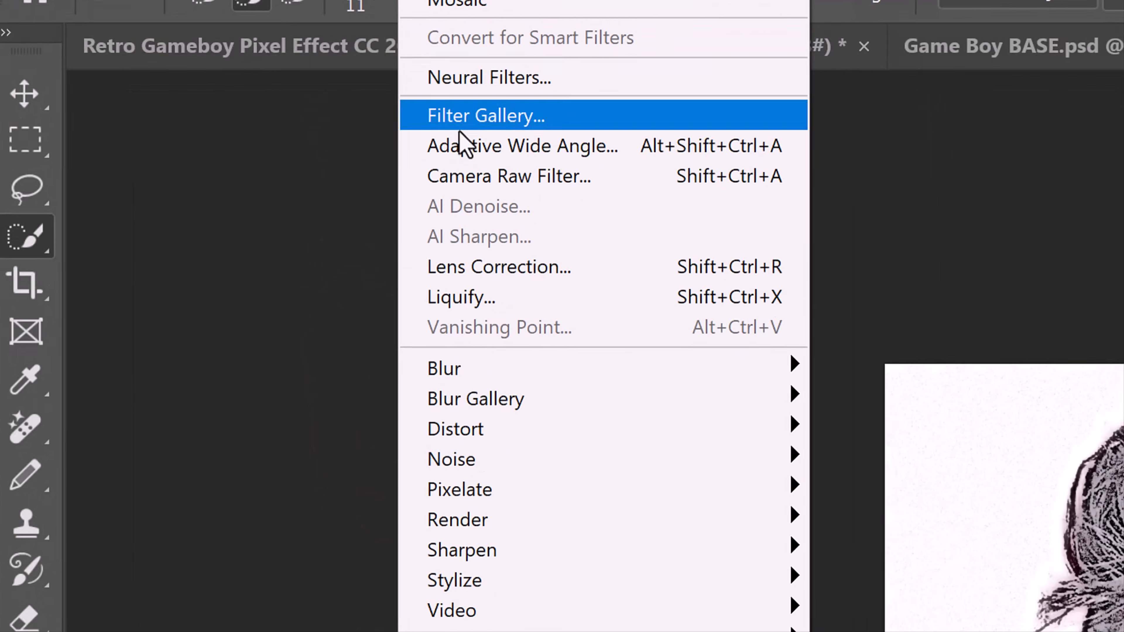
{"action": "mouse_move", "coordinate": [473, 576]}
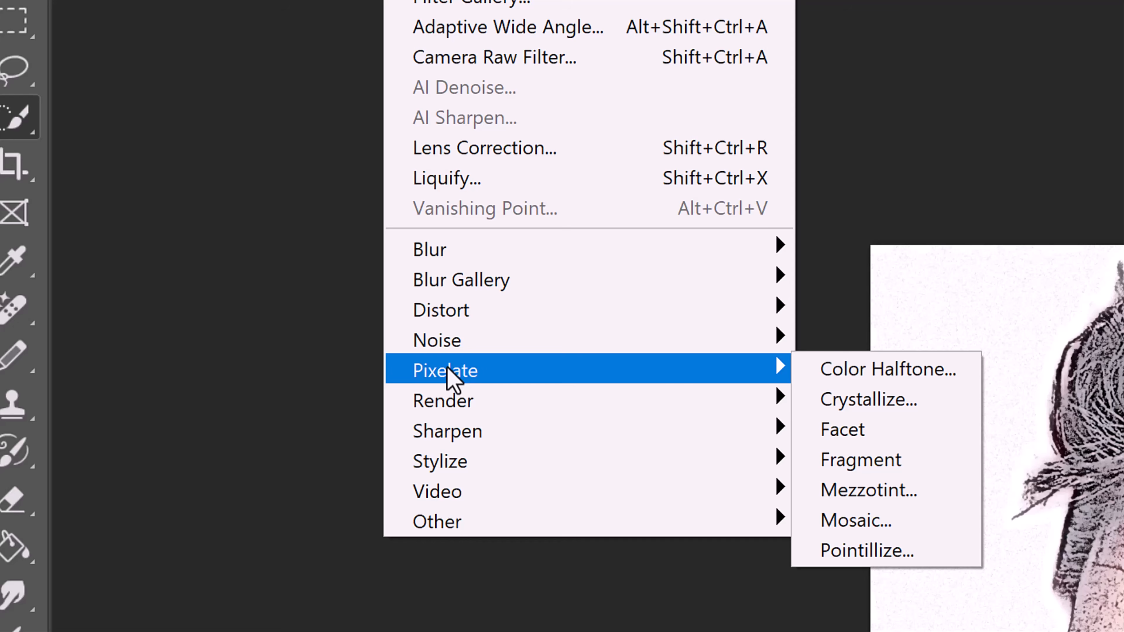
{"action": "left_click", "coordinate": [854, 521]}
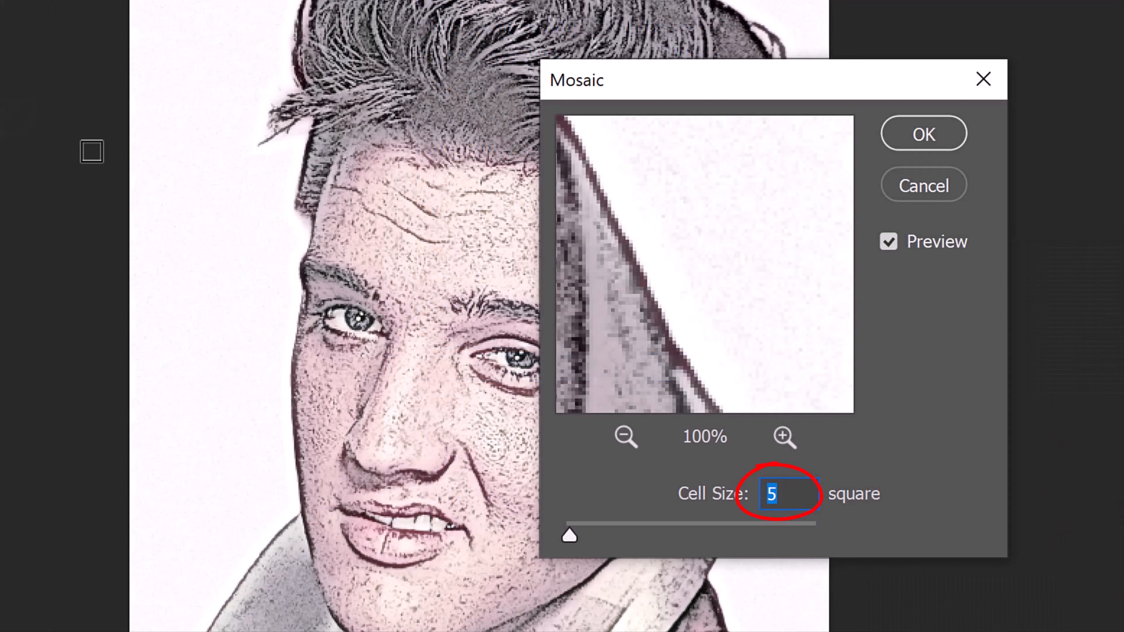
{"action": "type", "text": "30"}
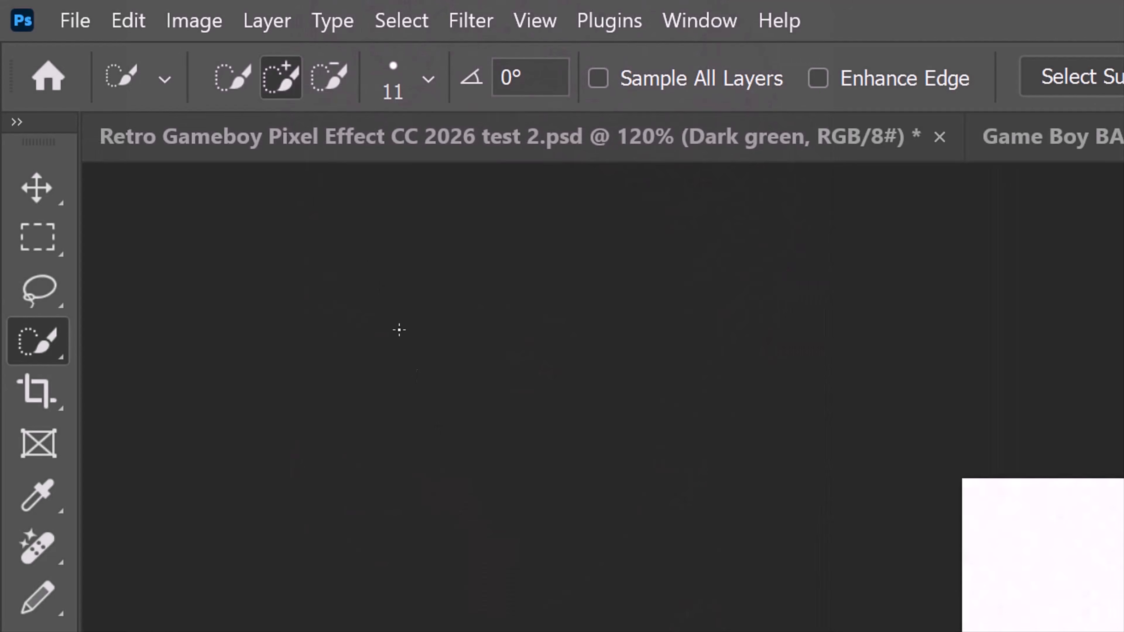
Apply a Threshold adjustment at level 149 to the pixelated portrait
{"action": "left_click", "coordinate": [199, 21]}
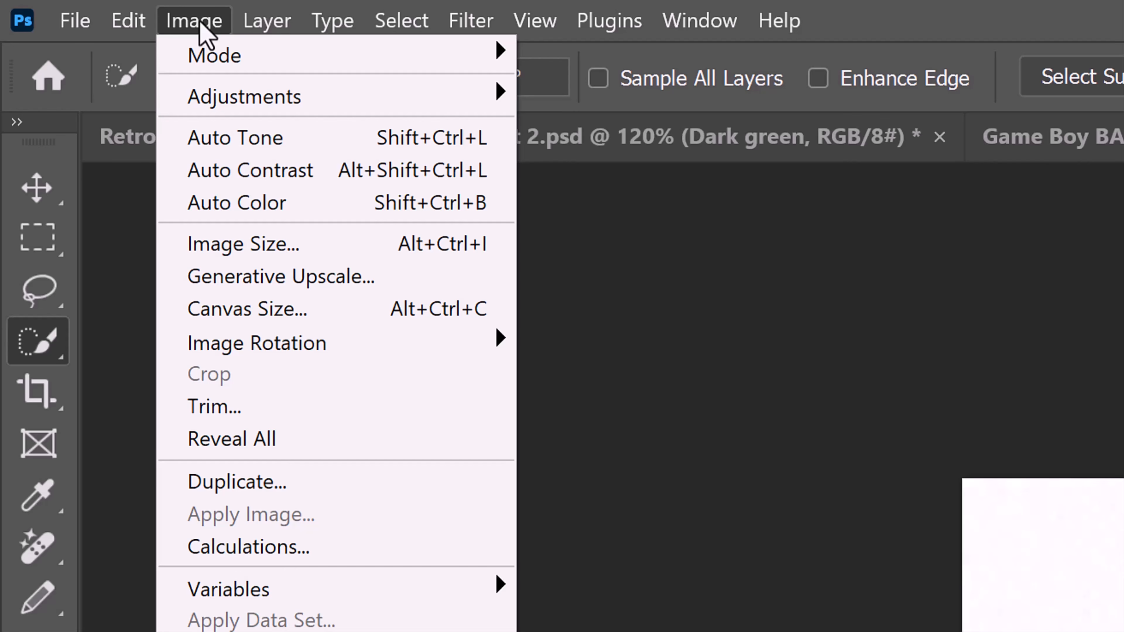
{"action": "mouse_move", "coordinate": [233, 91]}
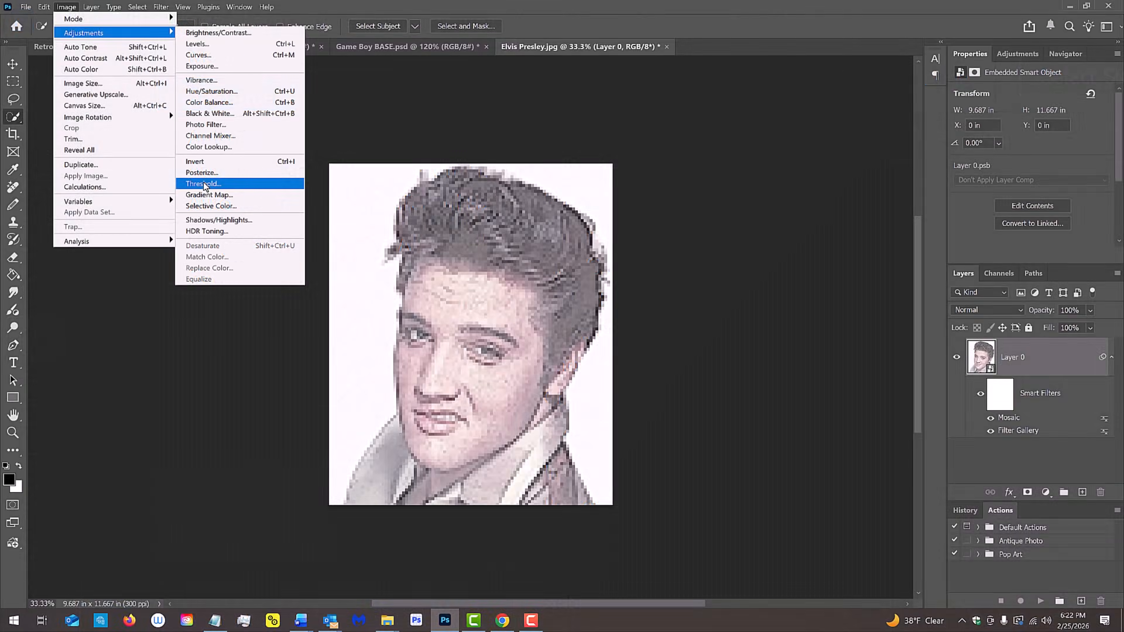
{"action": "left_click", "coordinate": [597, 536]}
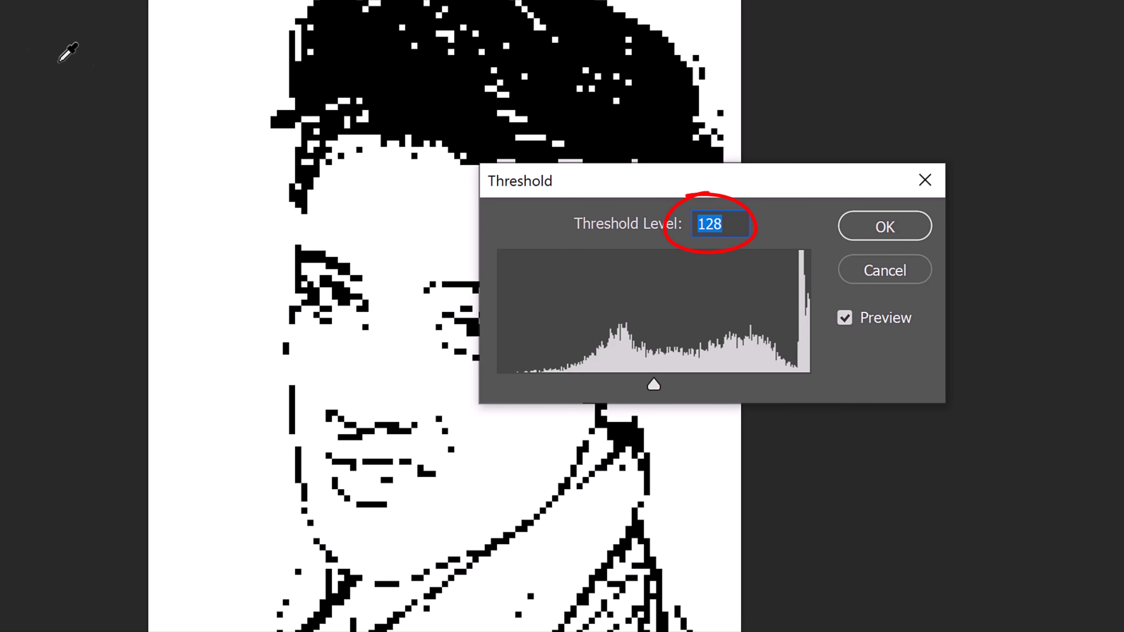
{"action": "mouse_move", "coordinate": [653, 386]}
{"action": "left_mouse_down"}
{"action": "mouse_move", "coordinate": [774, 387]}
{"action": "mouse_move", "coordinate": [526, 369]}
{"action": "mouse_move", "coordinate": [653, 372]}
{"action": "mouse_move", "coordinate": [681, 389]}
{"action": "left_mouse_up"}
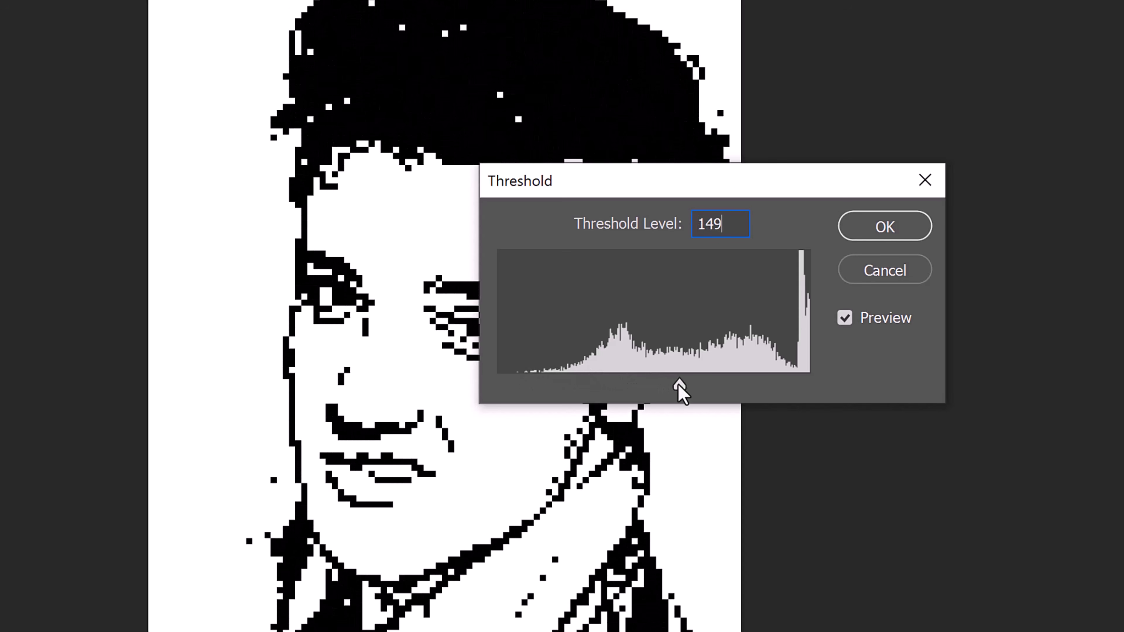
{"action": "left_click", "coordinate": [882, 226]}
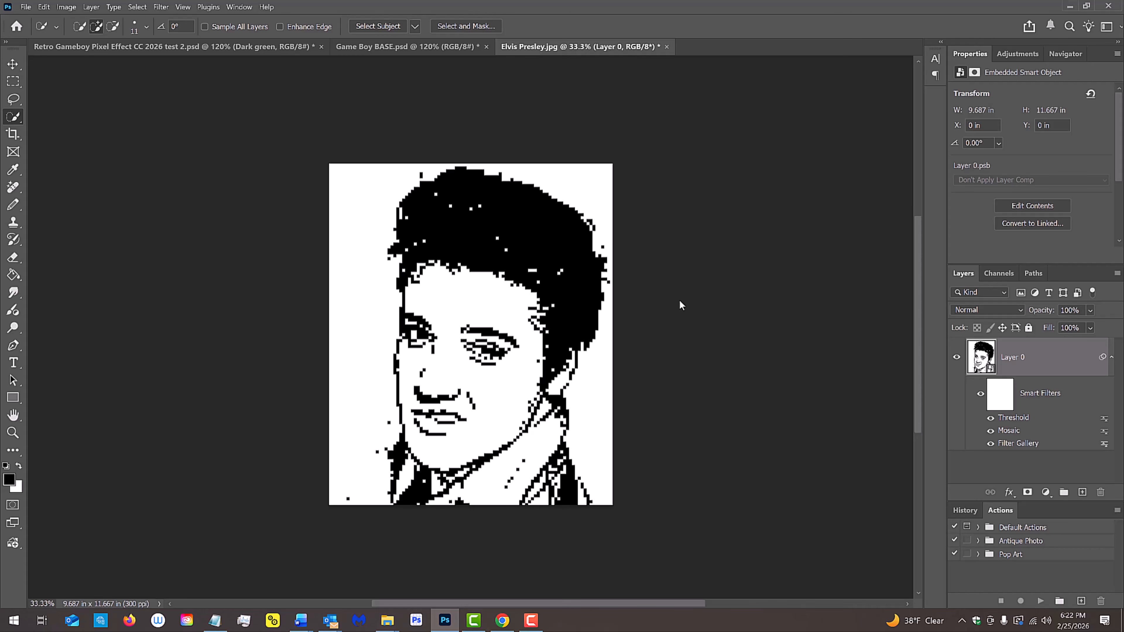
Select one isolated black mosaic square of the portrait exactly along its edges with the Rectangular Marquee tool
{"action": "key", "text": "z"}
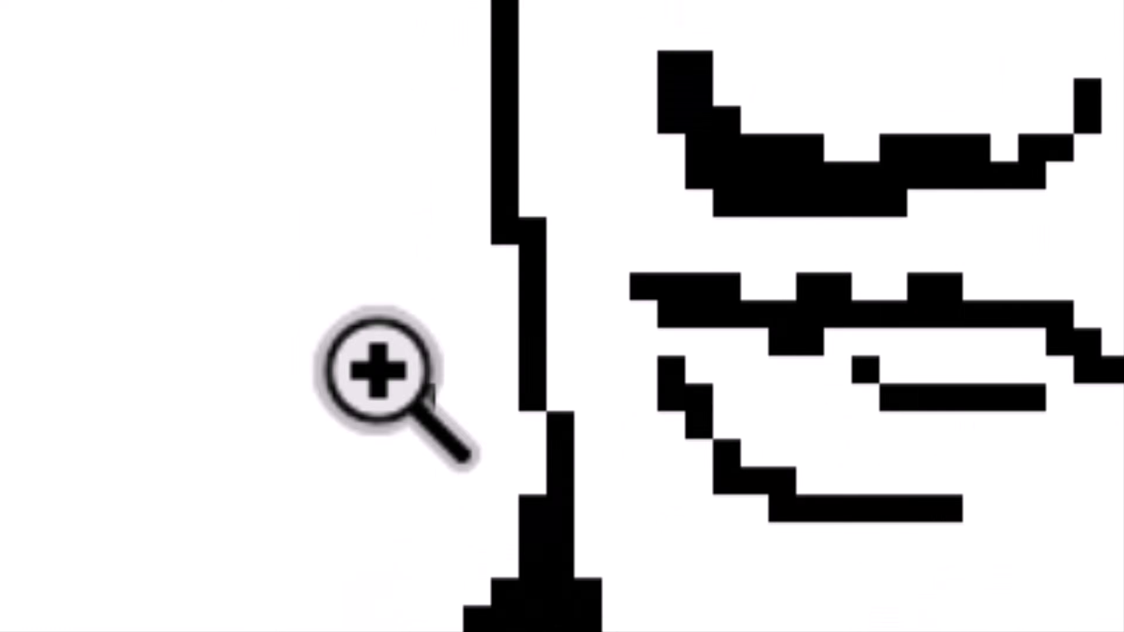
{"action": "left_click_drag", "start_coordinate": [385, 413], "coordinate": [393, 420]}
{"action": "left_click_drag", "start_coordinate": [683, 492], "coordinate": [664, 493]}
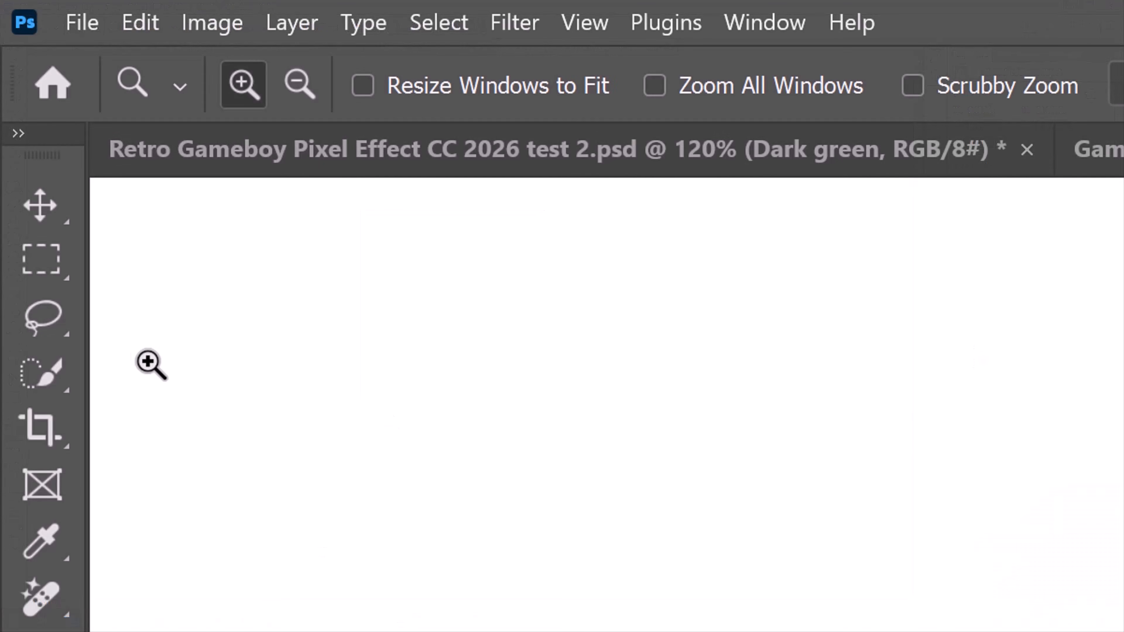
{"action": "left_click", "coordinate": [13, 82]}
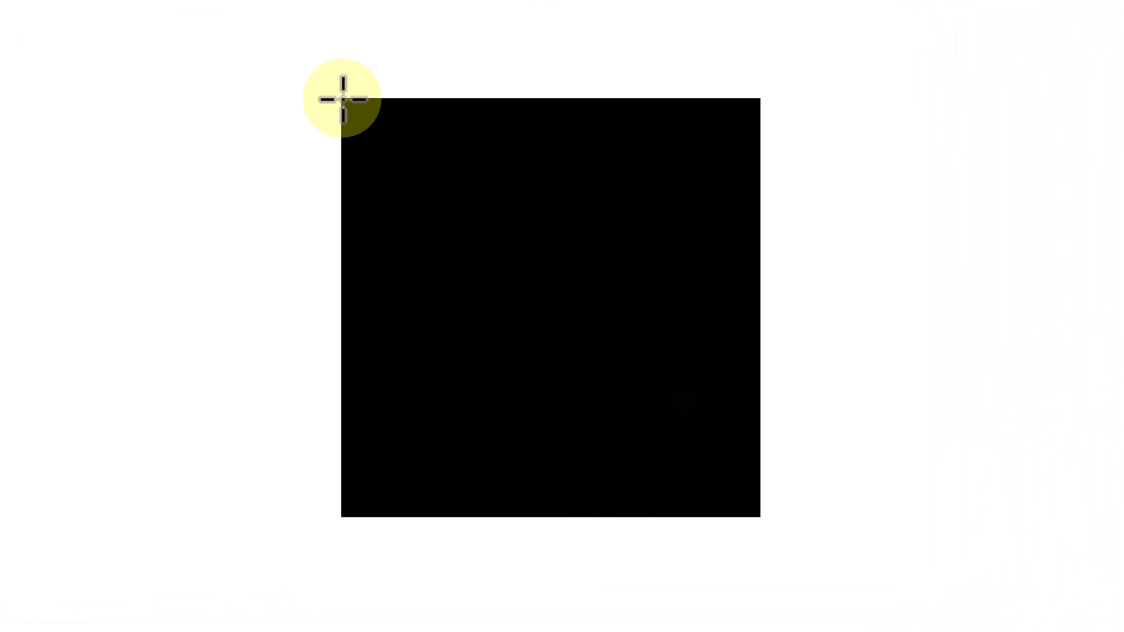
{"action": "key", "text": "shift"}
{"action": "left_click_drag", "start_coordinate": [343, 99], "coordinate": [748, 521]}
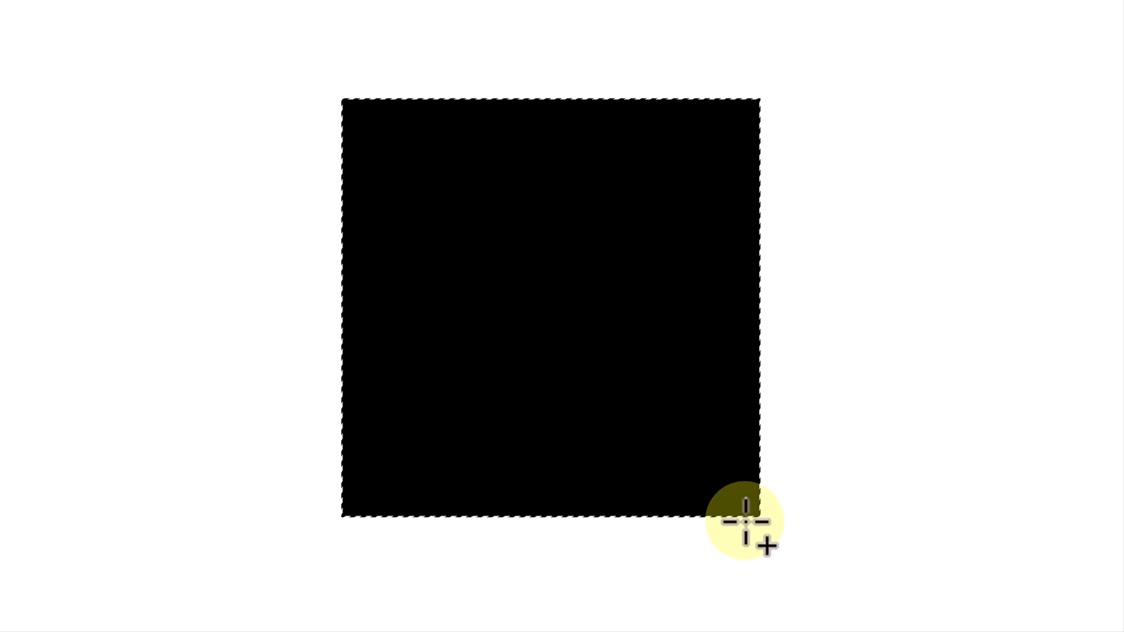
Copy the selected black square onto its own layer and hide the portrait layer beneath it
{"action": "key", "text": "ctrl+j"}
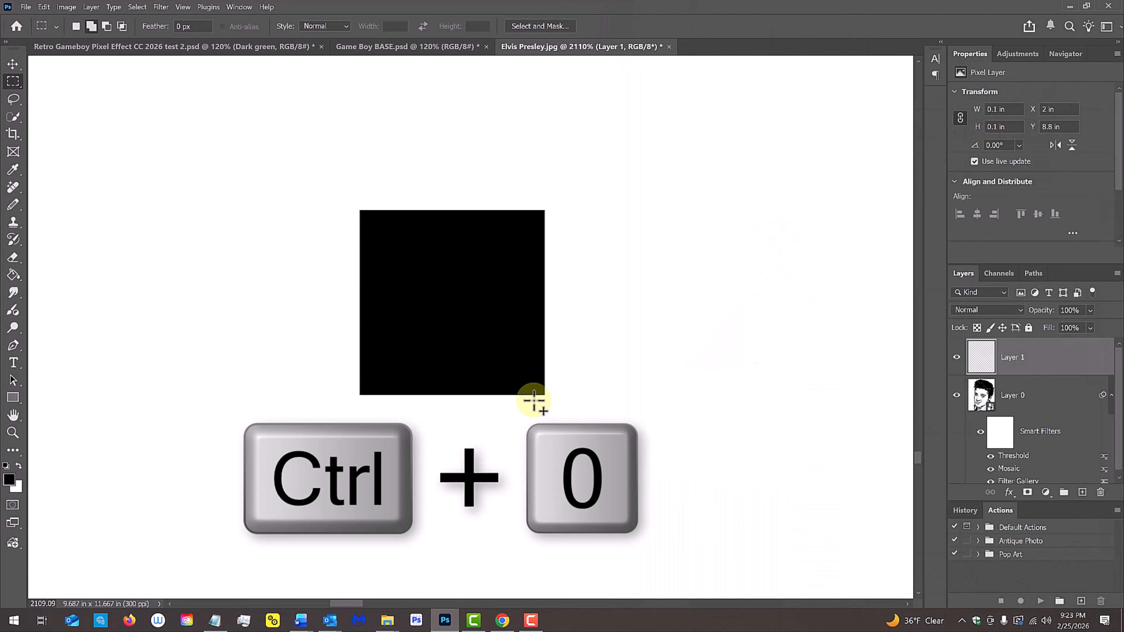
{"action": "key", "text": "ctrl+0"}
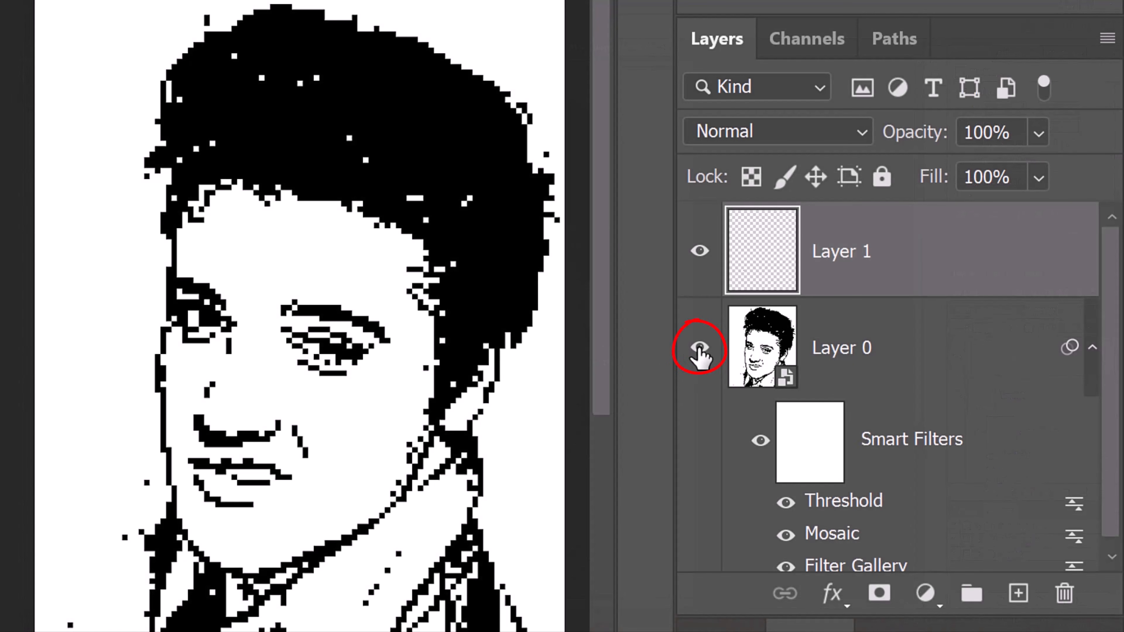
{"action": "left_click", "coordinate": [700, 347]}
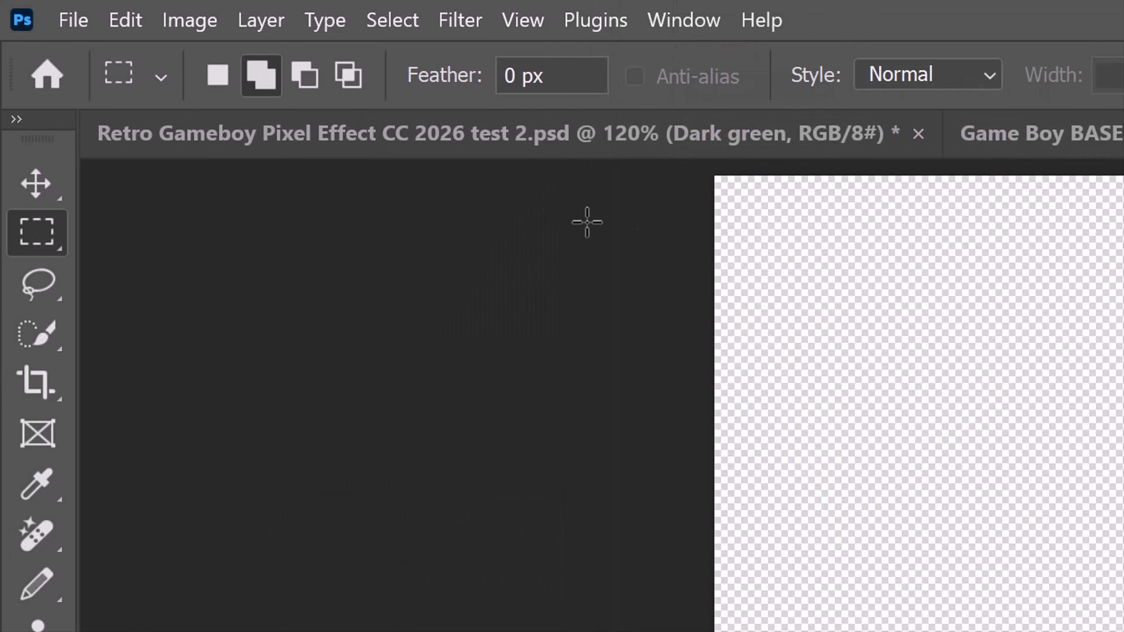
Define the isolated black square as a brush preset named "30 square"
{"action": "left_click", "coordinate": [128, 22]}
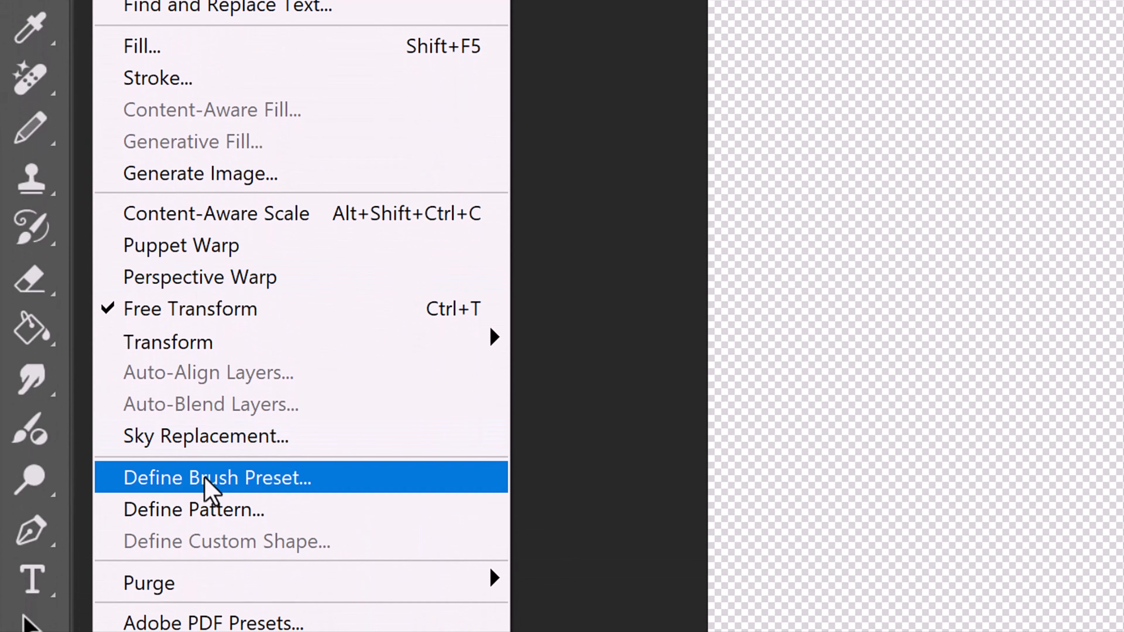
{"action": "left_click", "coordinate": [209, 483]}
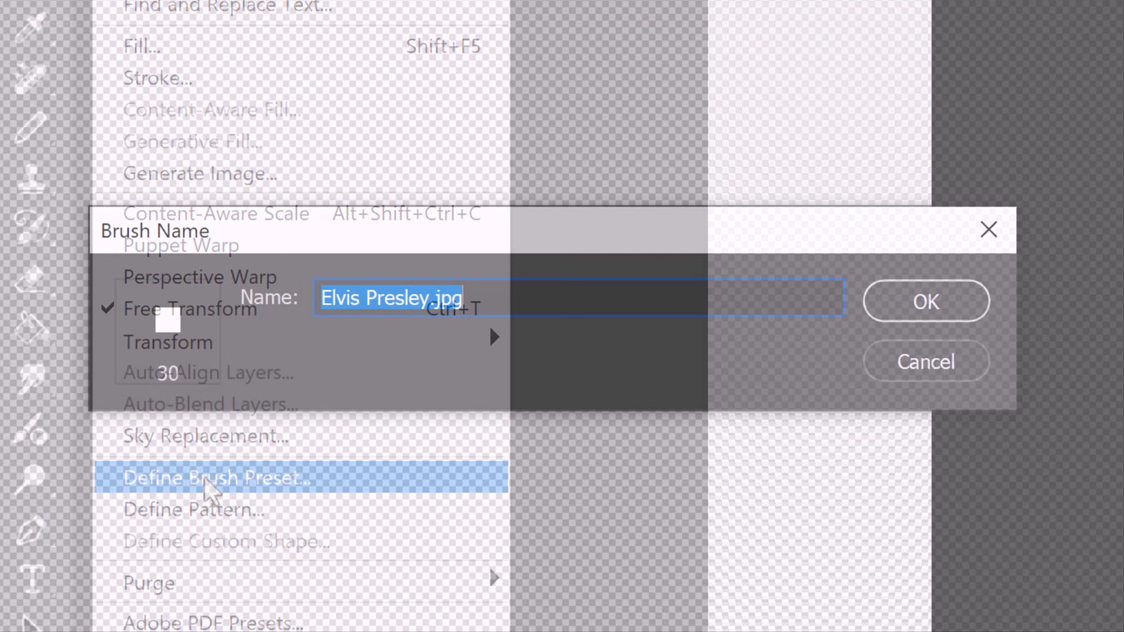
{"action": "type", "text": "30 square"}
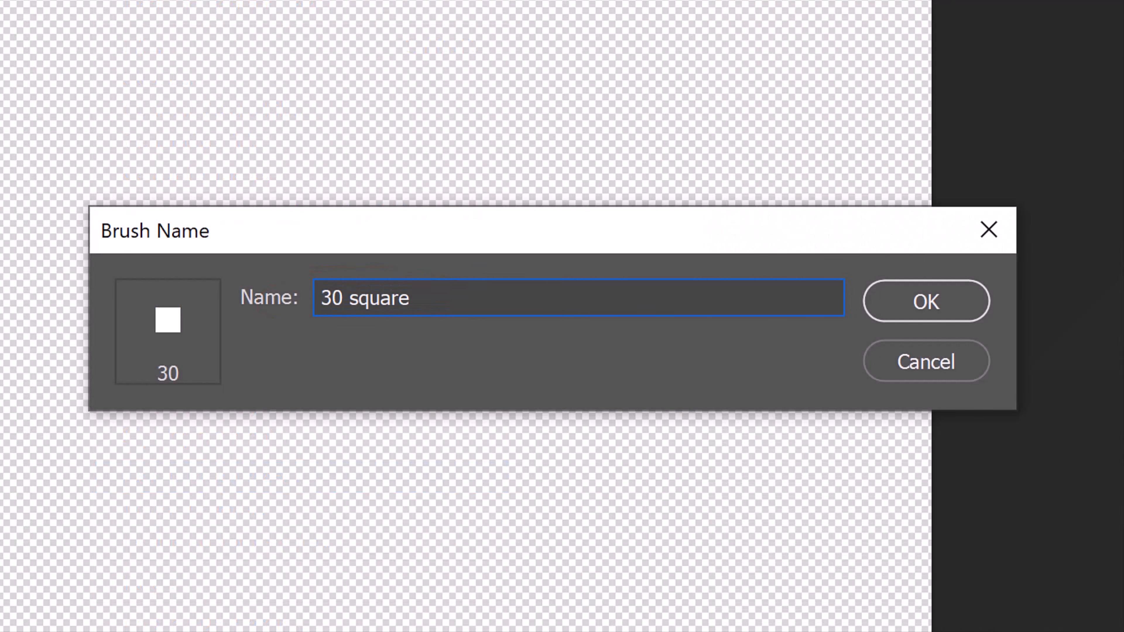
{"action": "key", "text": "Return"}
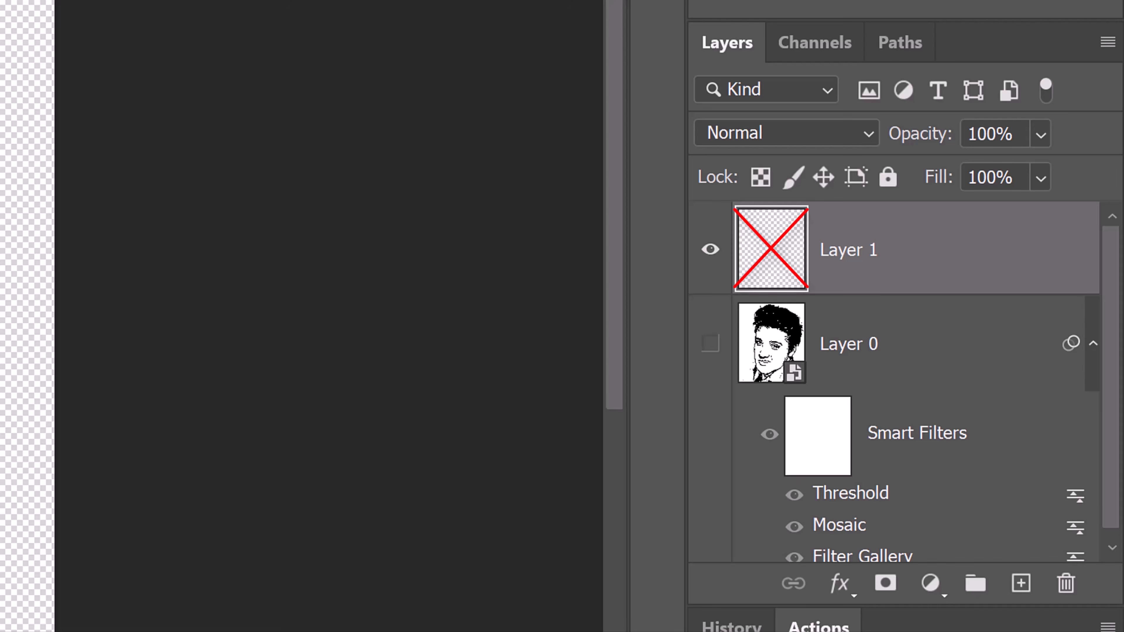
Delete the copied square's layer and make the portrait layer visible again
{"action": "key", "text": "Delete"}
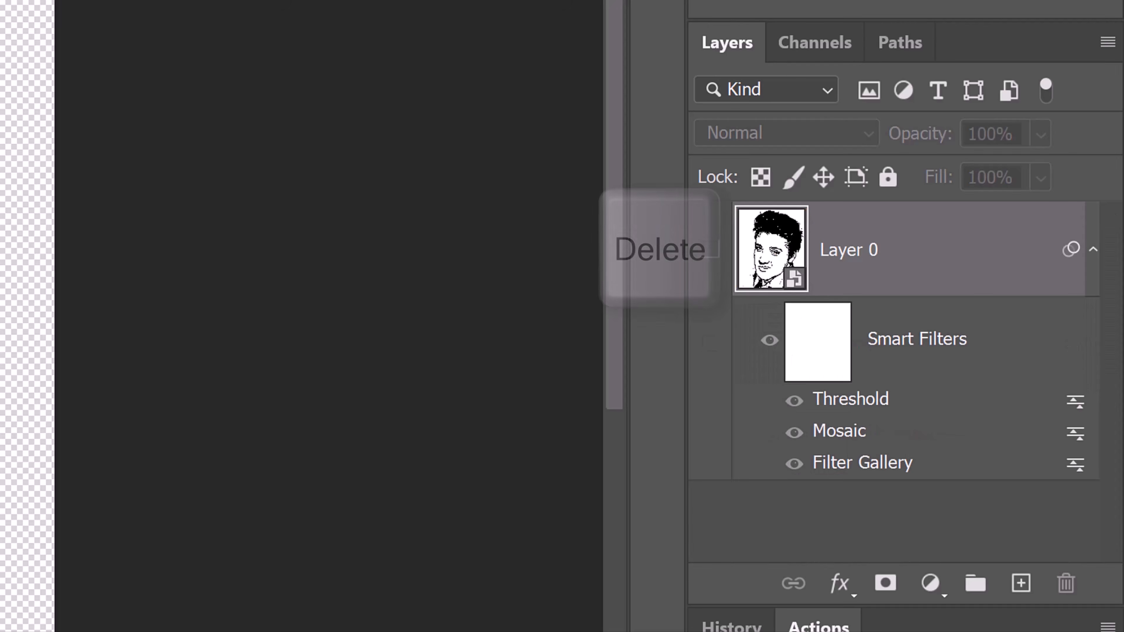
{"action": "left_click", "coordinate": [710, 250]}
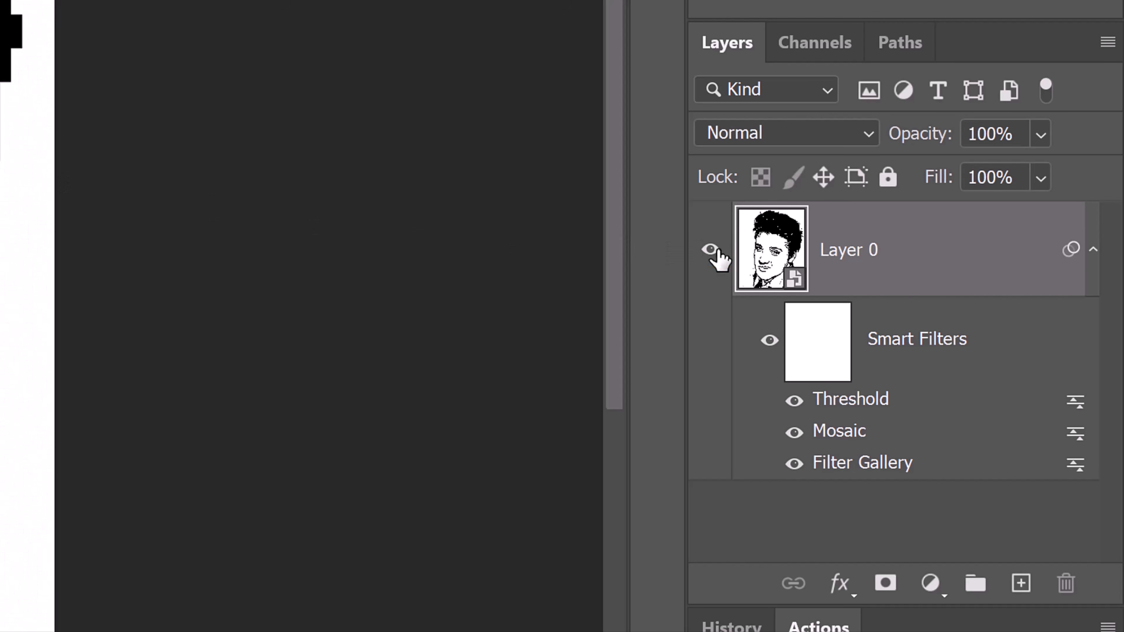
Add two empty layers above the portrait, named "white squares" and, on top of it, "black squares"
{"action": "left_click", "coordinate": [1021, 586]}
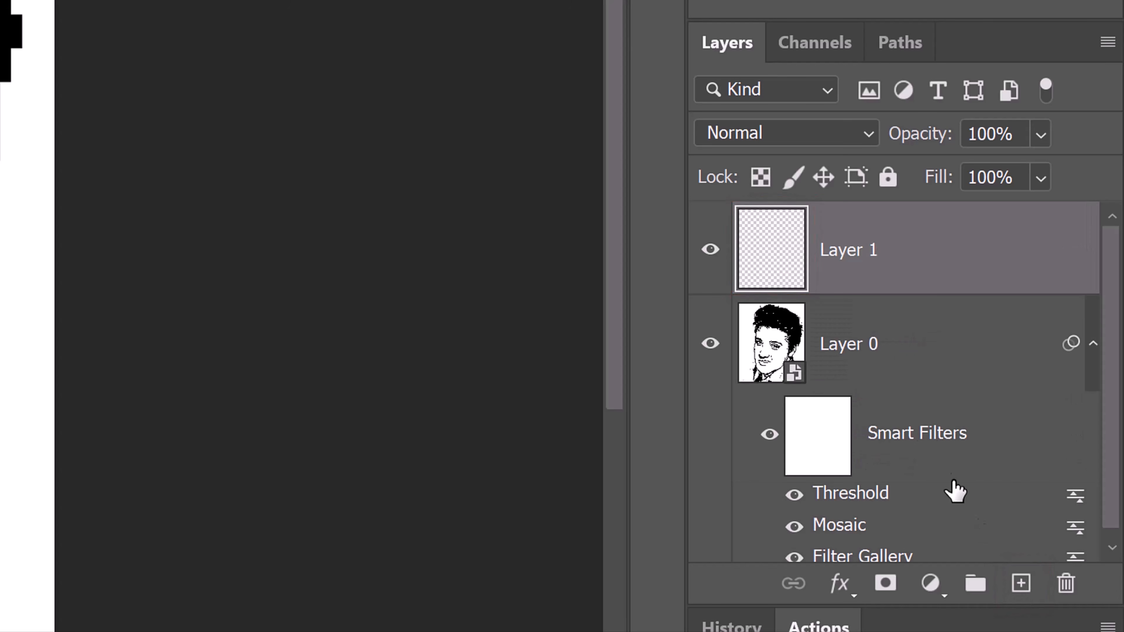
{"action": "double_click", "coordinate": [850, 250]}
{"action": "type", "text": "white squares"}
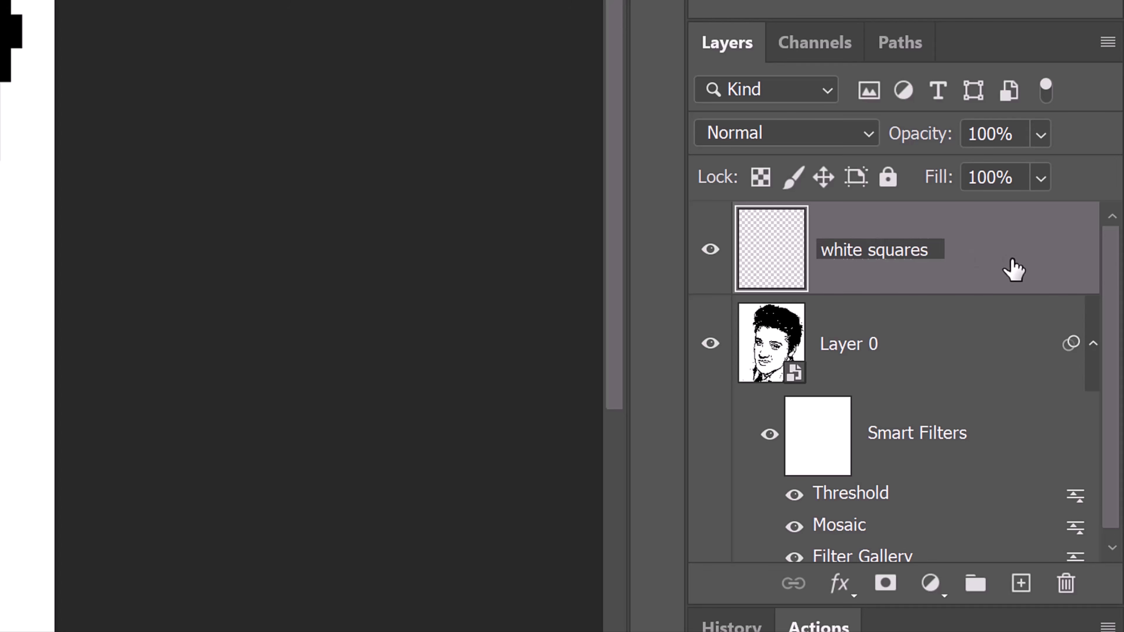
{"action": "key", "text": "Return"}
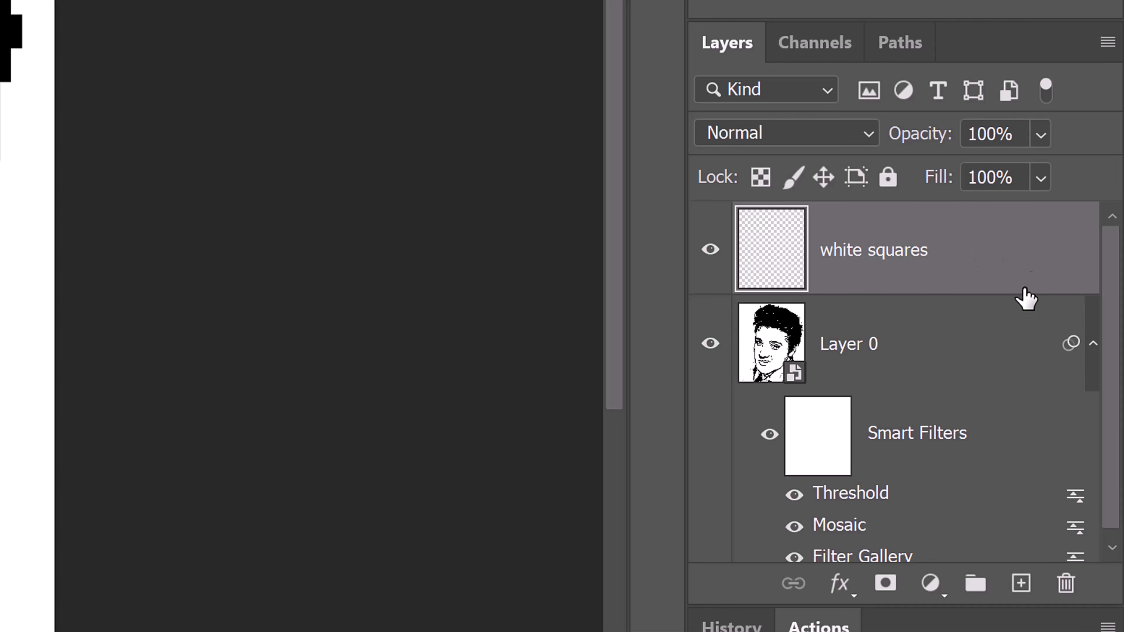
{"action": "left_click", "coordinate": [1020, 587]}
{"action": "double_click", "coordinate": [850, 250]}
{"action": "type", "text": "black squares"}
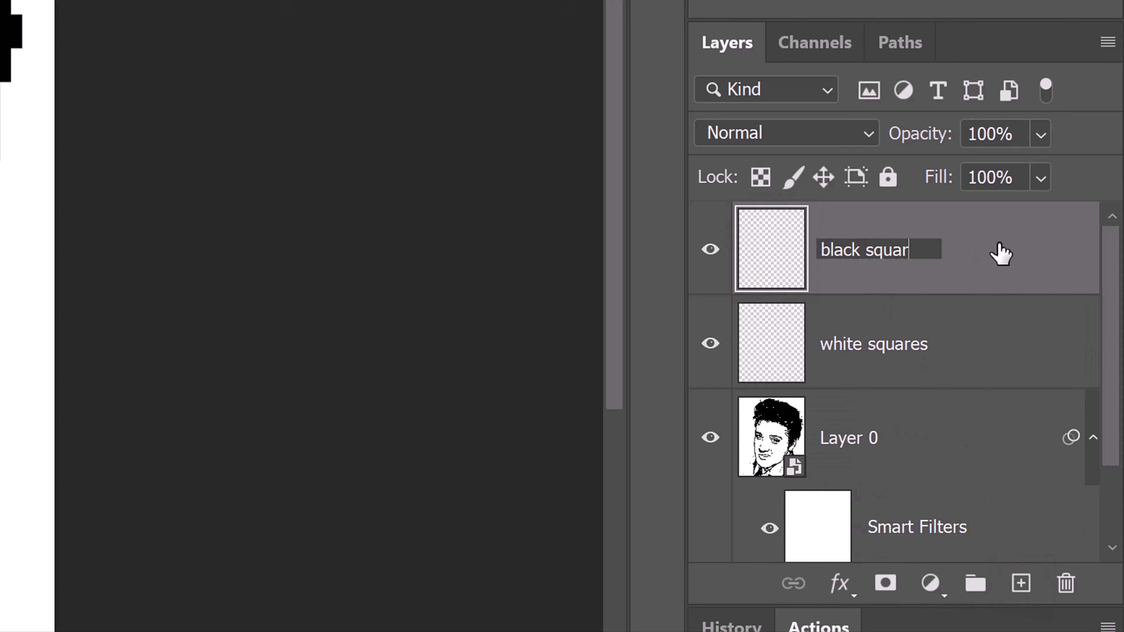
{"action": "key", "text": "Return"}
Hide the black squares layer and make the white squares layer active with white as the foreground color
{"action": "left_click", "coordinate": [710, 250]}
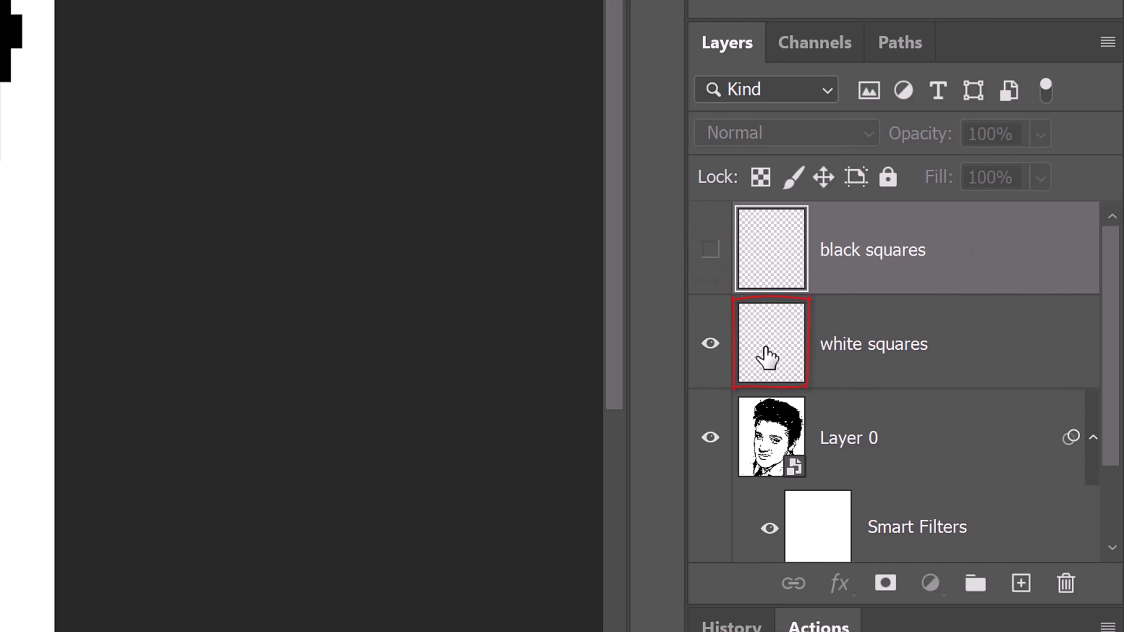
{"action": "left_click", "coordinate": [768, 358]}
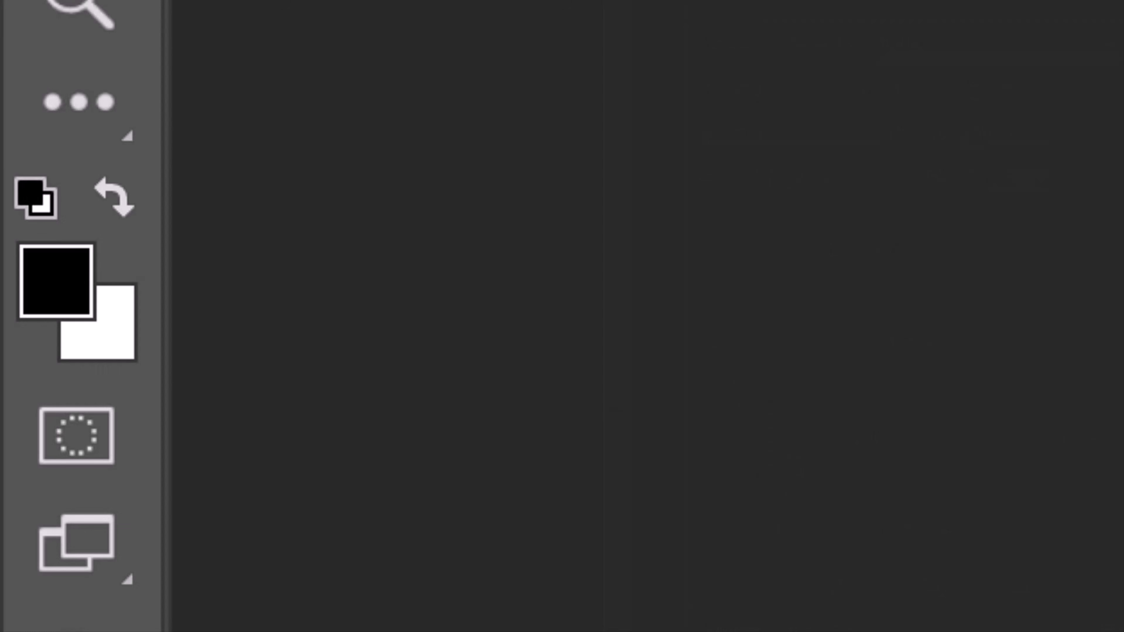
{"action": "key", "text": "x"}
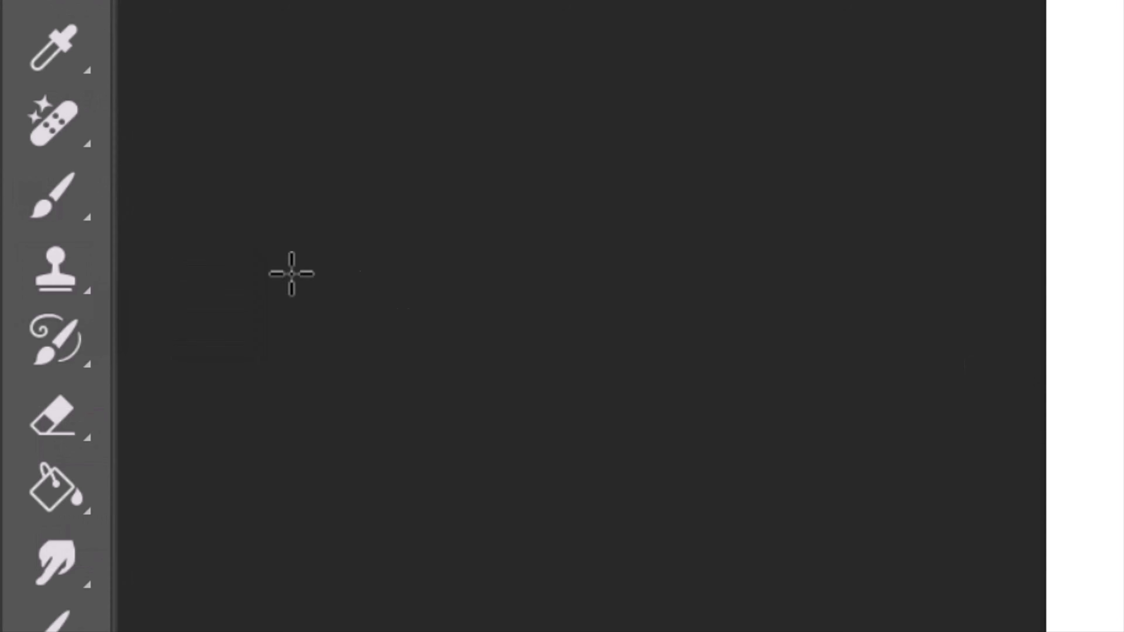
Choose the Brush tool with the custom "30 square" preset at 30 px
{"action": "left_click", "coordinate": [44, 198]}
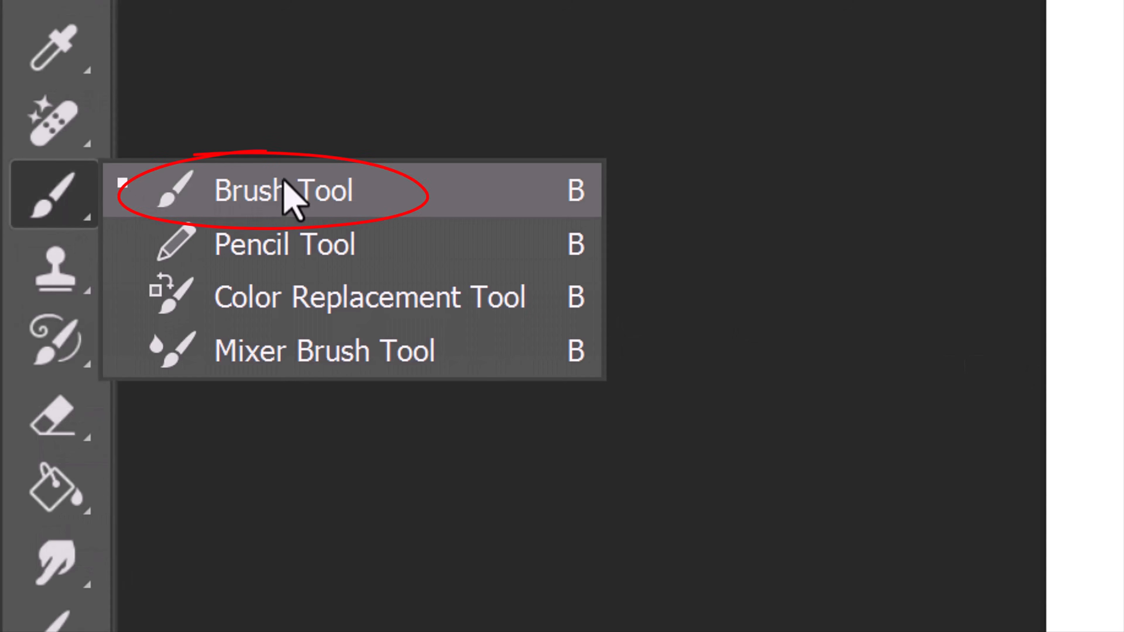
{"action": "left_click", "coordinate": [292, 195]}
{"action": "left_click", "coordinate": [227, 70]}
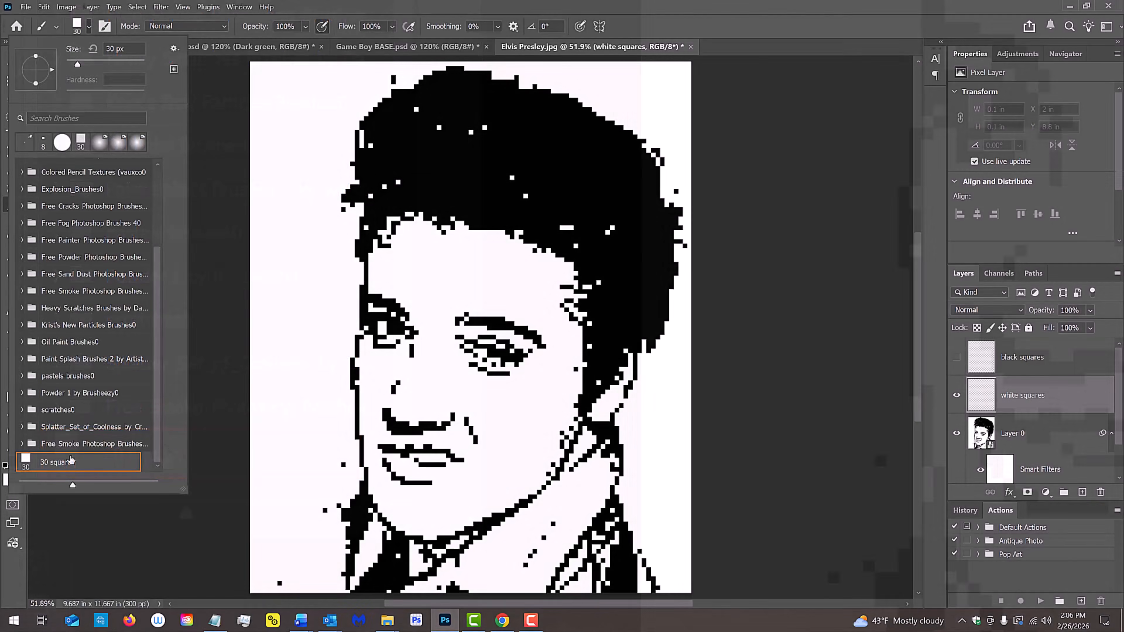
{"action": "double_click", "coordinate": [166, 457]}
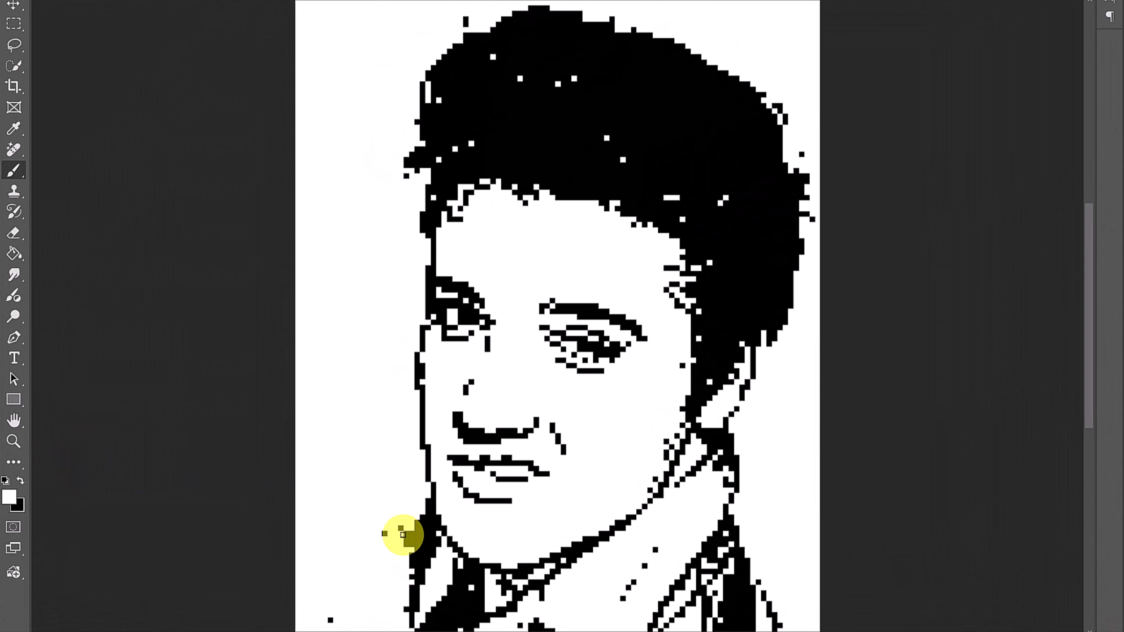
Paint white squares over stray black pixels around the jaw, mouth, face and hair outline on the white squares layer
{"action": "left_click_drag", "start_coordinate": [650, 490], "coordinate": [674, 437]}
{"action": "left_click_drag", "start_coordinate": [483, 459], "coordinate": [507, 458]}
{"action": "left_click", "coordinate": [480, 469]}
{"action": "left_click", "coordinate": [681, 367]}
{"action": "left_click", "coordinate": [409, 158]}
{"action": "left_click", "coordinate": [472, 22]}
{"action": "left_click", "coordinate": [798, 158]}
{"action": "left_click", "coordinate": [797, 219], "text": "shift"}
{"action": "mouse_move", "coordinate": [797, 219]}
{"action": "left_mouse_down"}
{"action": "mouse_move", "coordinate": [808, 204]}
{"action": "mouse_move", "coordinate": [805, 265]}
{"action": "left_mouse_up"}
{"action": "left_click", "coordinate": [550, 301]}
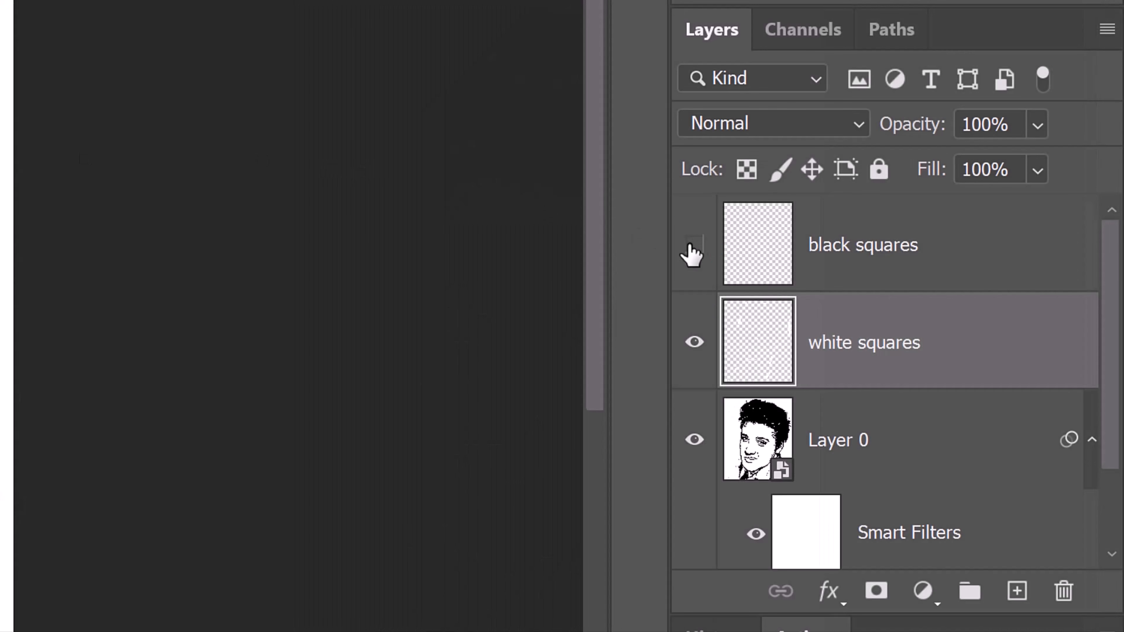
Show the black squares layer and paint black squares on it to fill gaps beside the ear and in the collar
{"action": "left_click", "coordinate": [694, 247]}
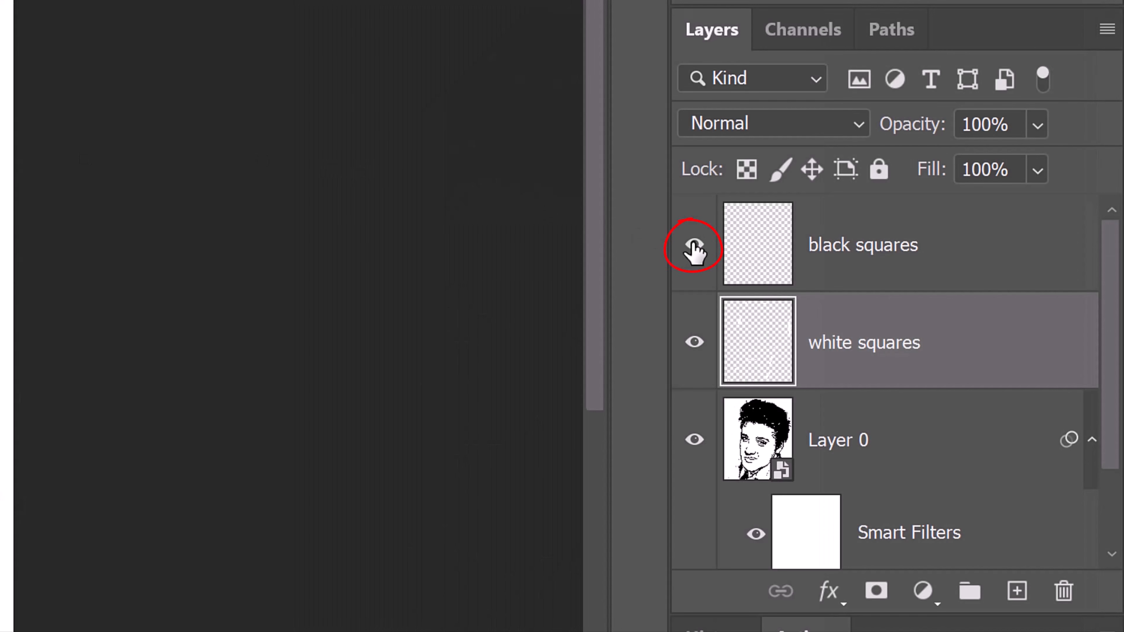
{"action": "left_click", "coordinate": [758, 256]}
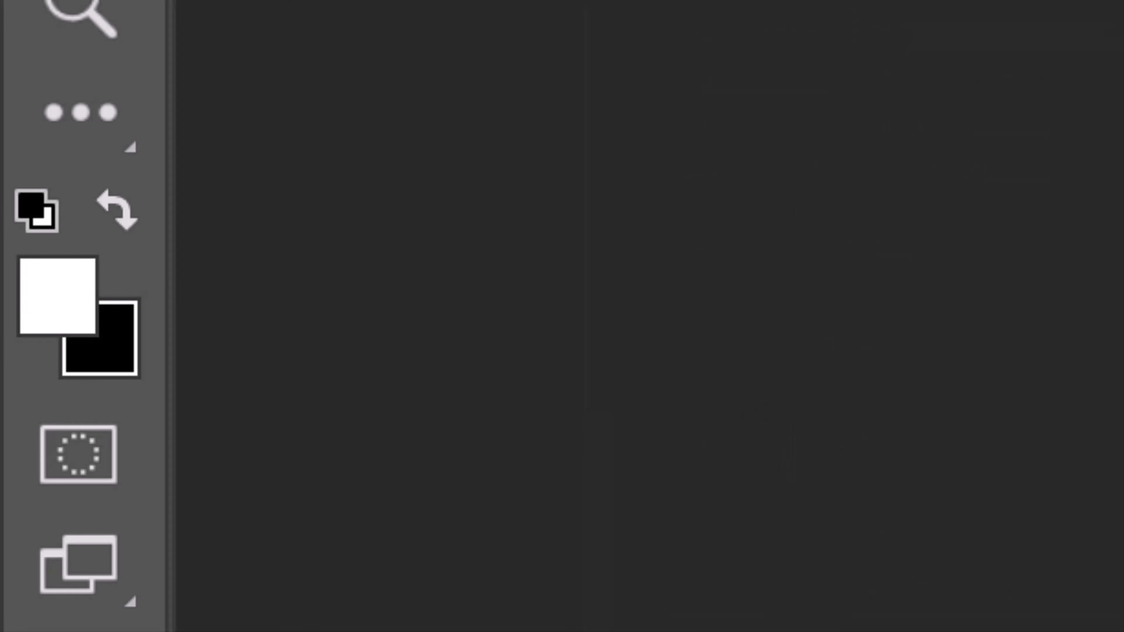
{"action": "key", "text": "x"}
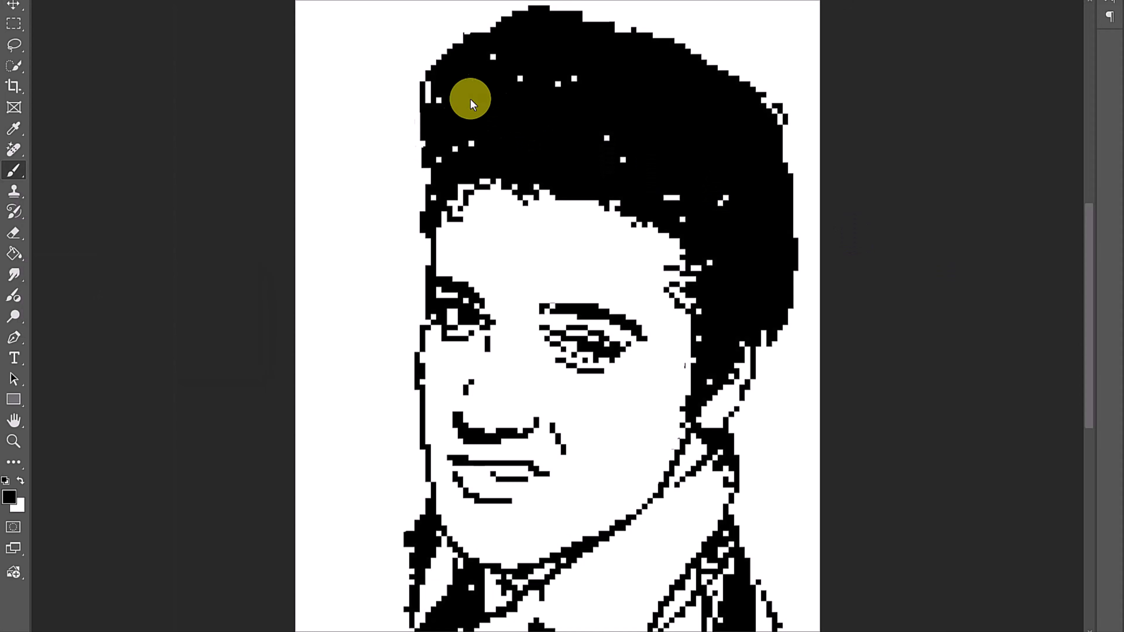
{"action": "mouse_move", "coordinate": [699, 340]}
{"action": "left_mouse_down"}
{"action": "mouse_move", "coordinate": [681, 359]}
{"action": "mouse_move", "coordinate": [696, 419]}
{"action": "left_mouse_up"}
{"action": "mouse_move", "coordinate": [730, 570]}
{"action": "left_mouse_down"}
{"action": "mouse_move", "coordinate": [757, 588]}
{"action": "mouse_move", "coordinate": [768, 629]}
{"action": "mouse_move", "coordinate": [781, 627]}
{"action": "mouse_move", "coordinate": [753, 582]}
{"action": "left_mouse_up"}
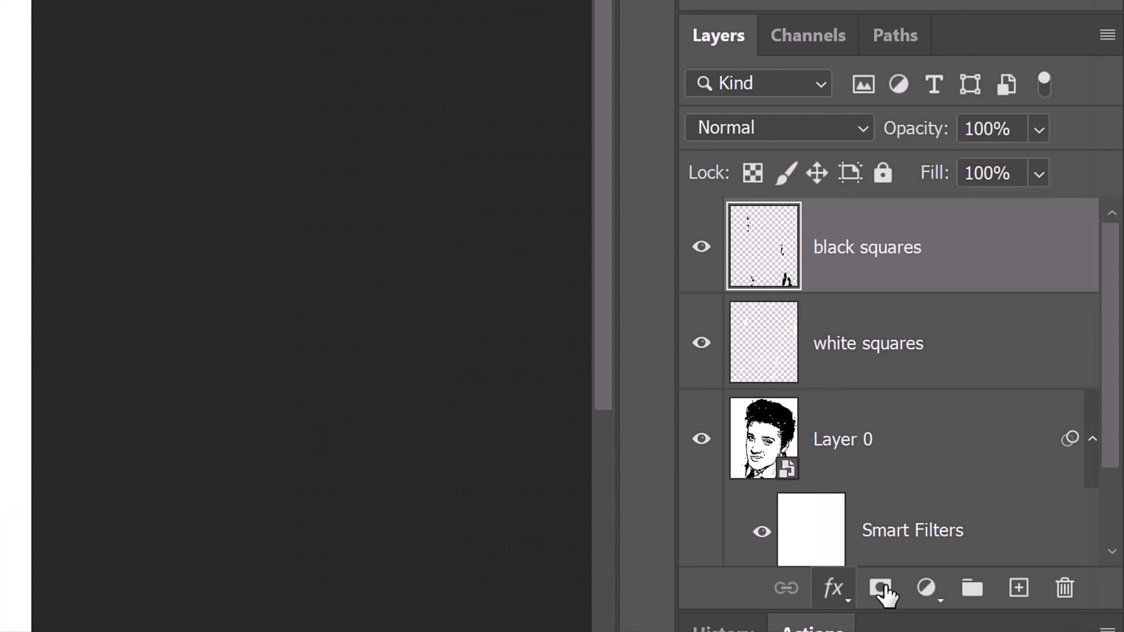
Add a Solid Color fill layer in dark green 283116 above all layers and set its blend mode to Lighten
{"action": "left_click", "coordinate": [926, 589]}
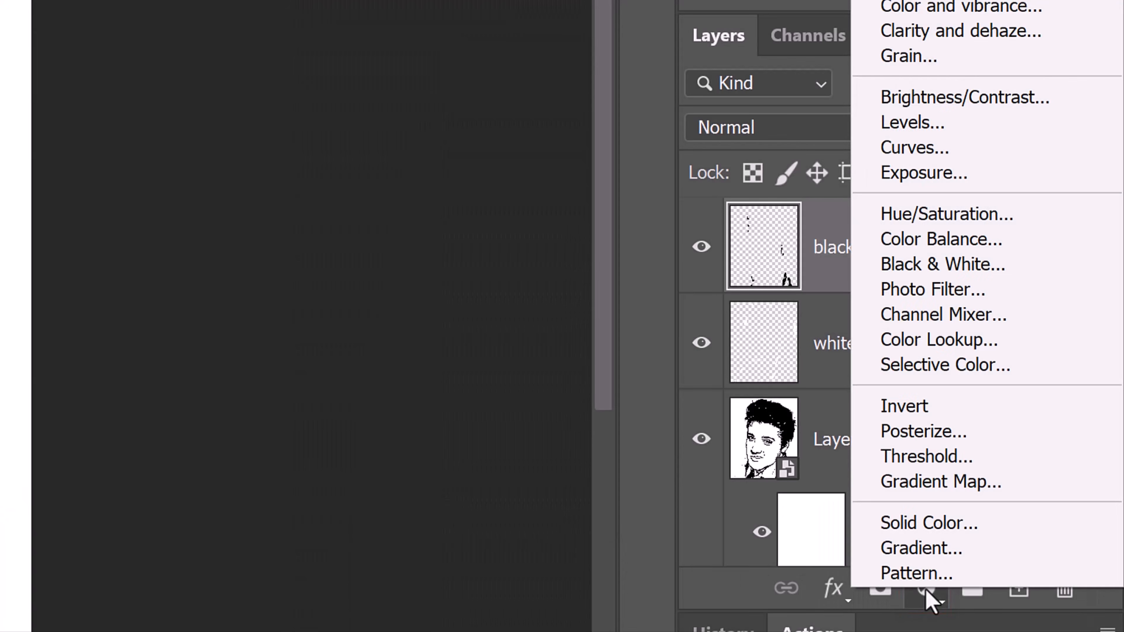
{"action": "left_click", "coordinate": [928, 524]}
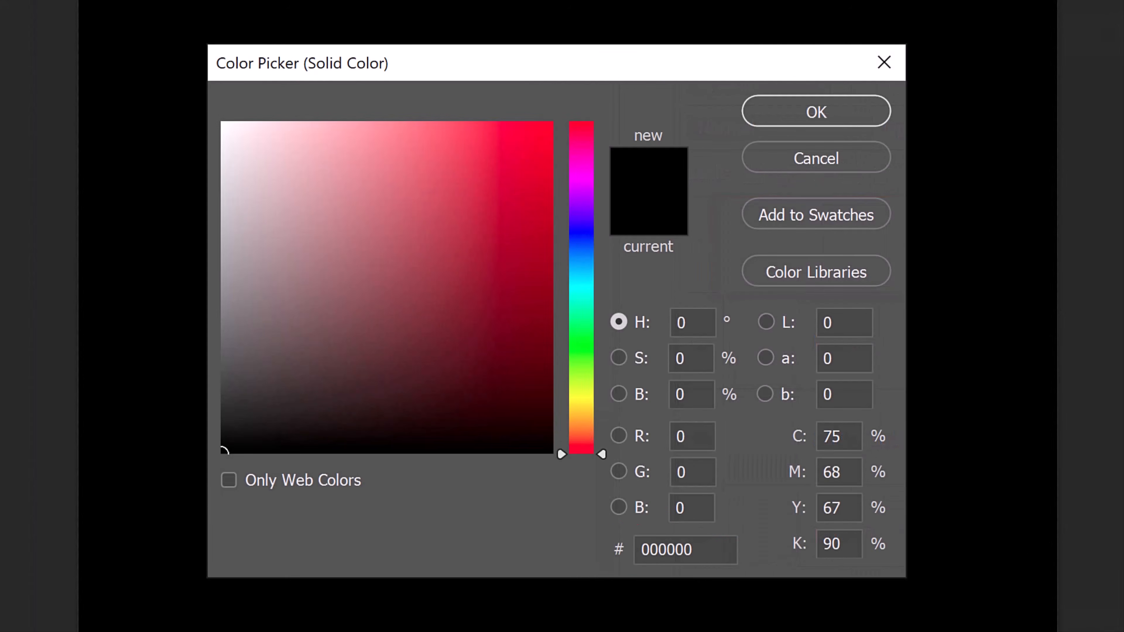
{"action": "left_click", "coordinate": [717, 550]}
{"action": "type", "text": "283"}
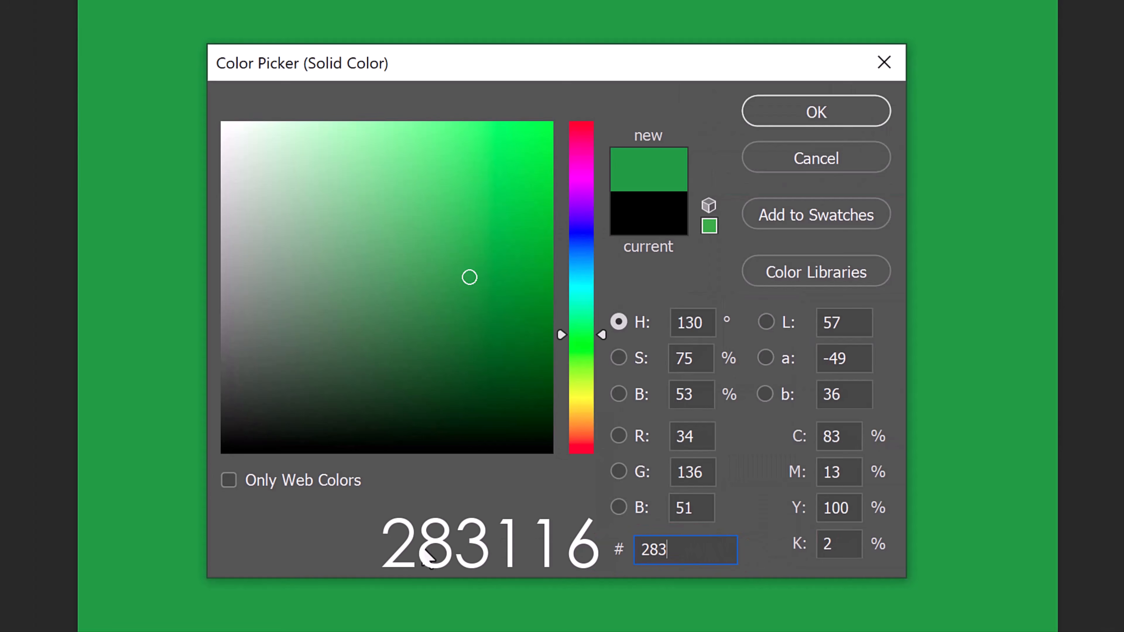
{"action": "type", "text": "11"}
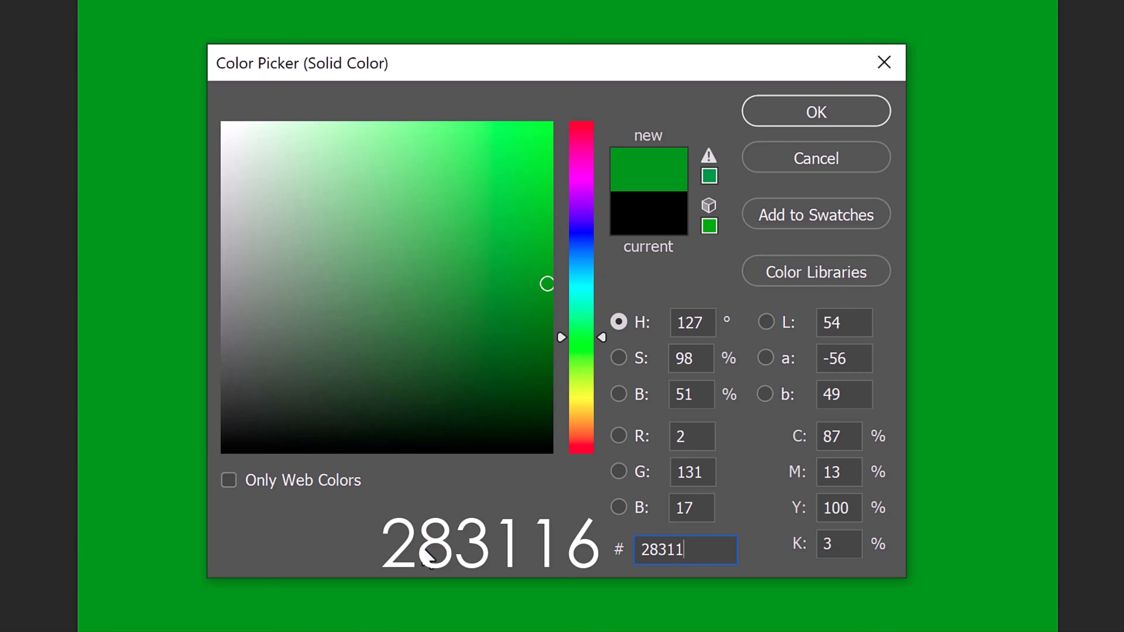
{"action": "type", "text": "6"}
{"action": "left_click", "coordinate": [816, 113]}
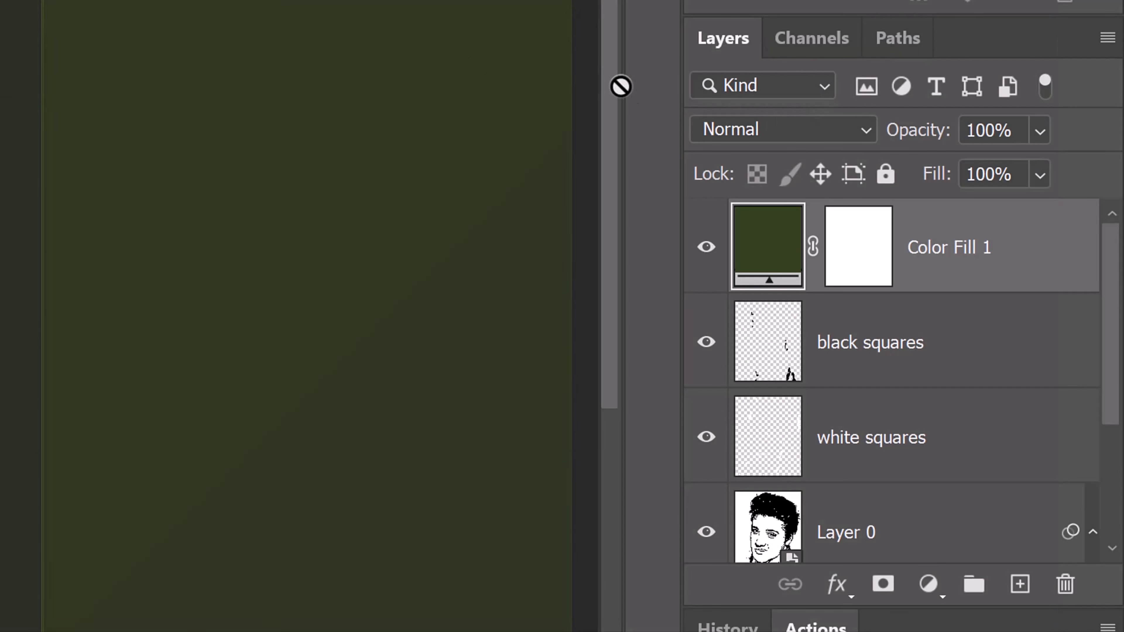
{"action": "left_click", "coordinate": [866, 131]}
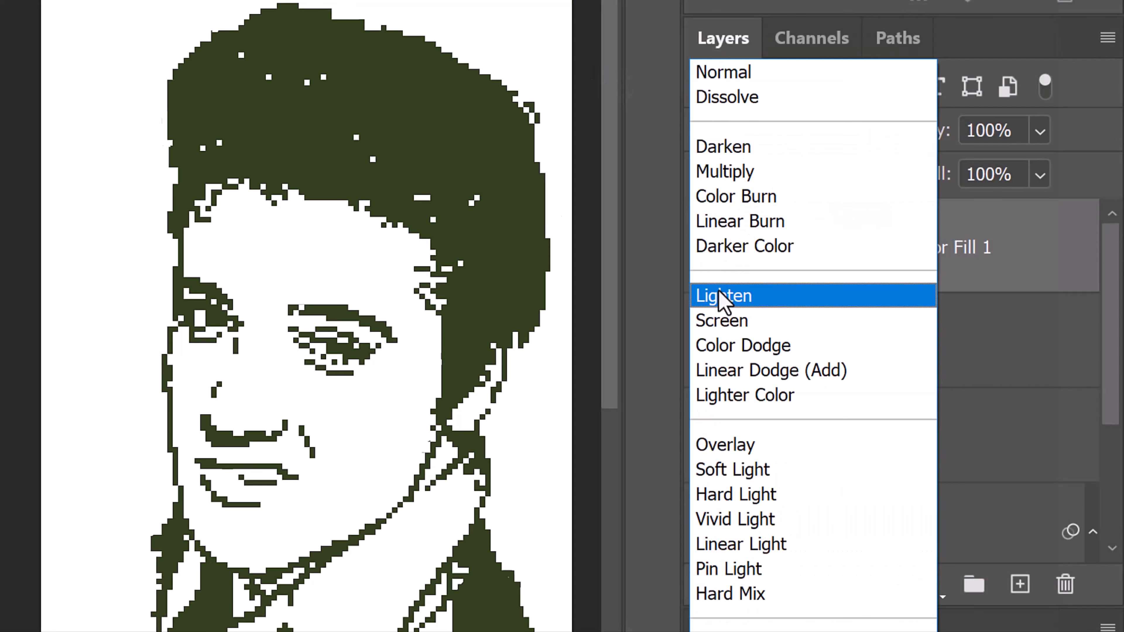
{"action": "left_click", "coordinate": [722, 295]}
Select all layers from the color fill down to the portrait and convert them to one Smart Object
{"action": "left_click_drag", "start_coordinate": [1113, 341], "coordinate": [1110, 465]}
{"action": "left_click", "coordinate": [951, 348], "text": "shift"}
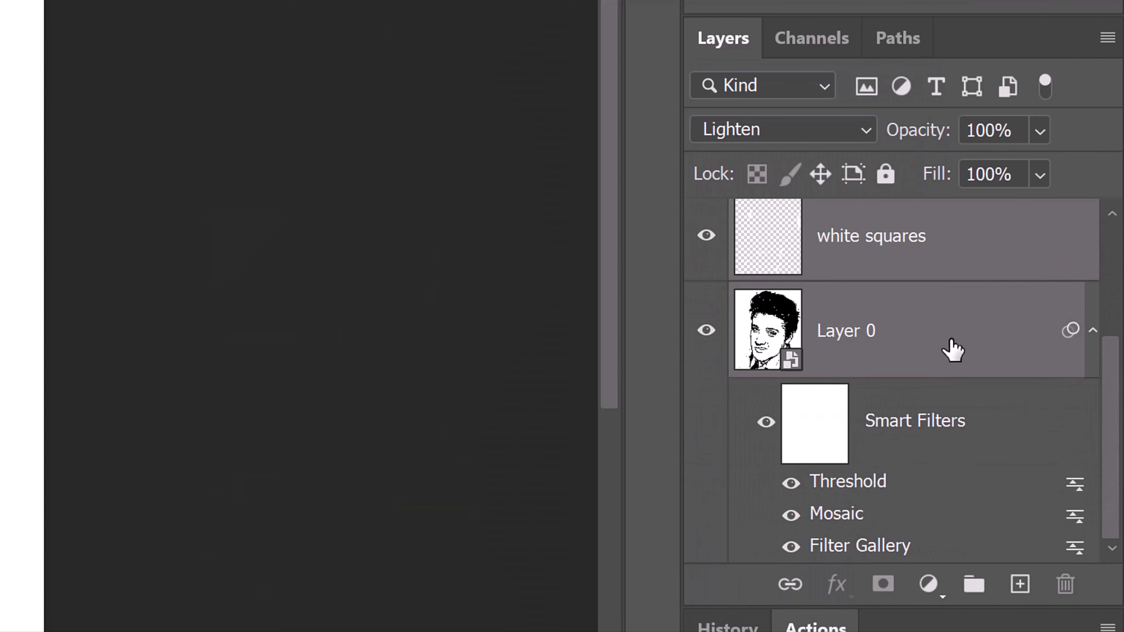
{"action": "left_click", "coordinate": [1108, 38]}
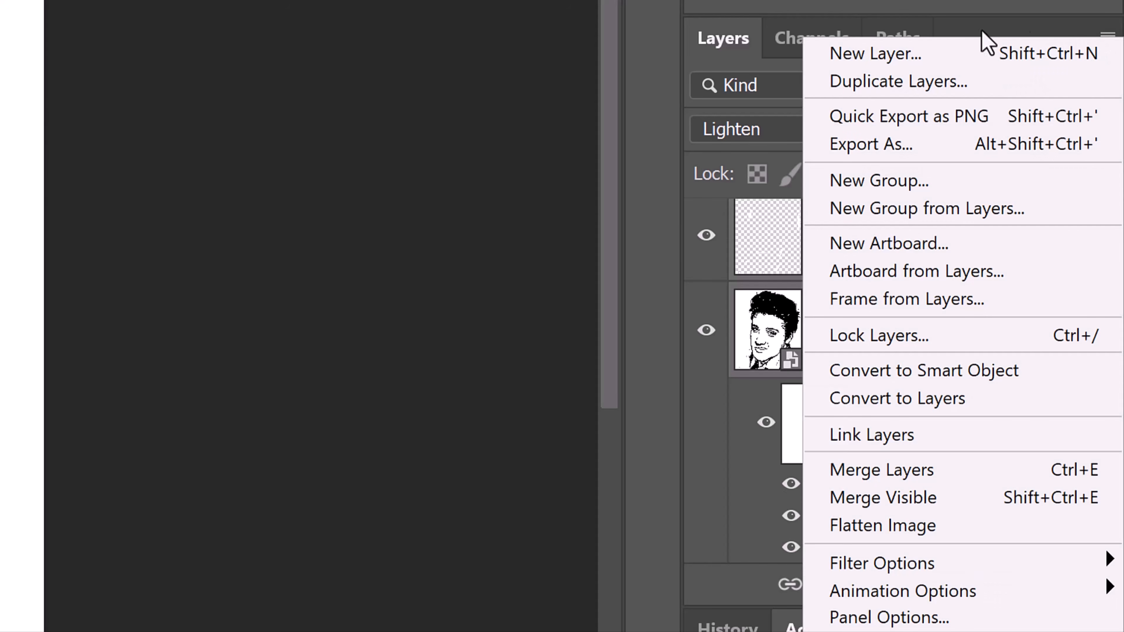
{"action": "left_click", "coordinate": [908, 369]}
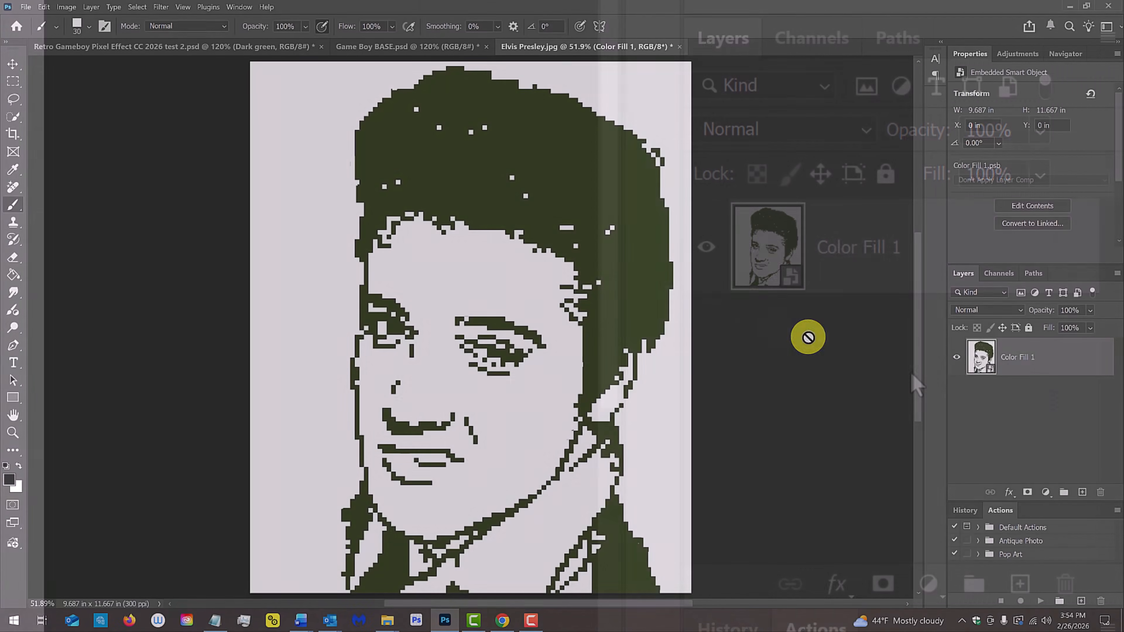
Copy the portrait Smart Object into the Game Boy BASE.psd document and lower its opacity to 37%
{"action": "key", "text": "v"}
{"action": "mouse_move", "coordinate": [481, 268]}
{"action": "left_mouse_down"}
{"action": "mouse_move", "coordinate": [410, 100]}
{"action": "mouse_move", "coordinate": [407, 53]}
{"action": "left_mouse_up"}
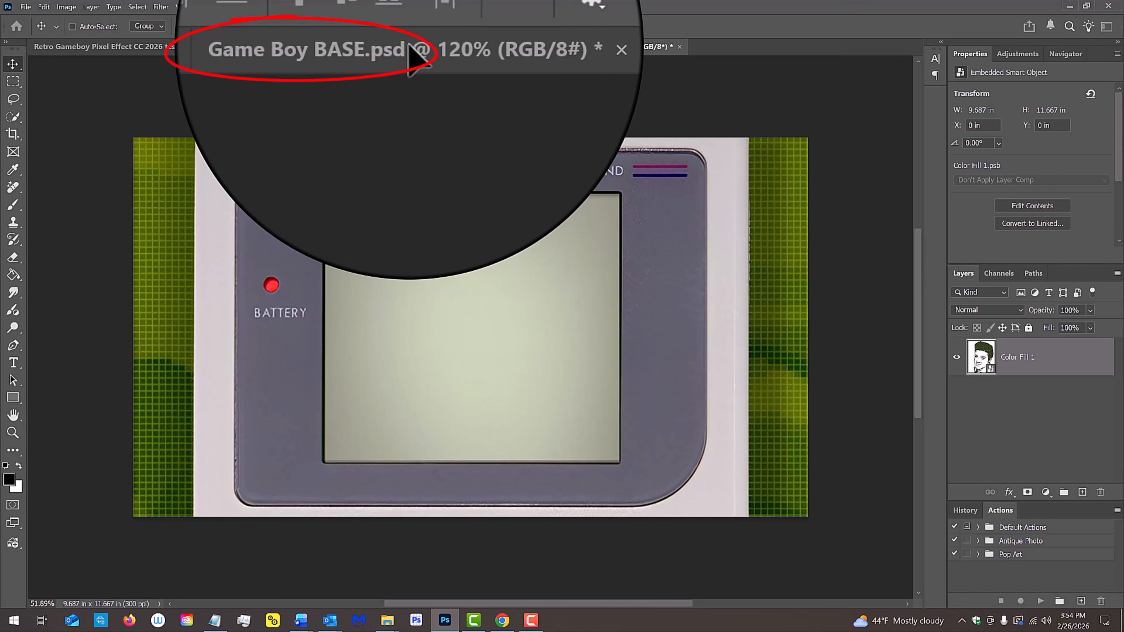
{"action": "left_click", "coordinate": [408, 47]}
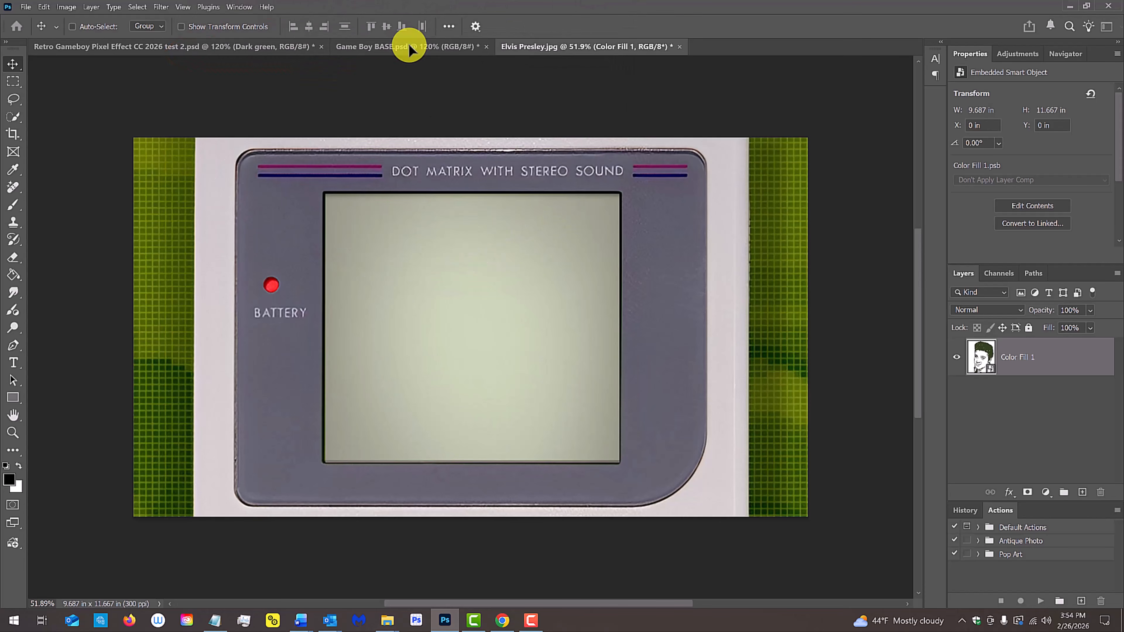
{"action": "left_click_drag", "start_coordinate": [408, 44], "coordinate": [468, 354]}
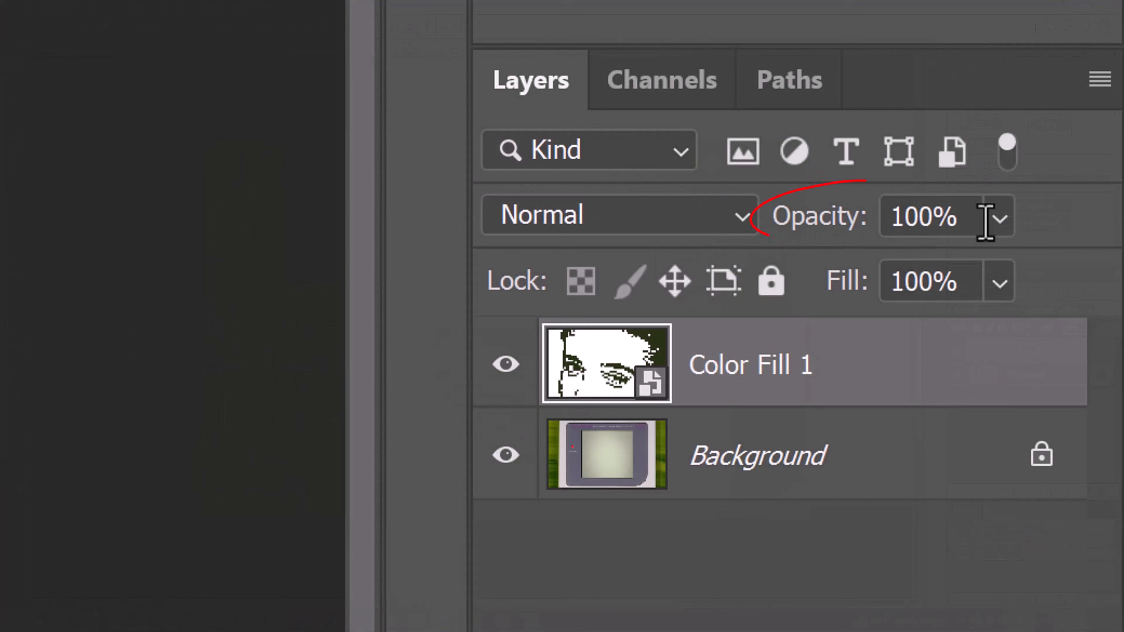
{"action": "left_click", "coordinate": [999, 218]}
{"action": "left_click_drag", "start_coordinate": [1091, 275], "coordinate": [971, 283]}
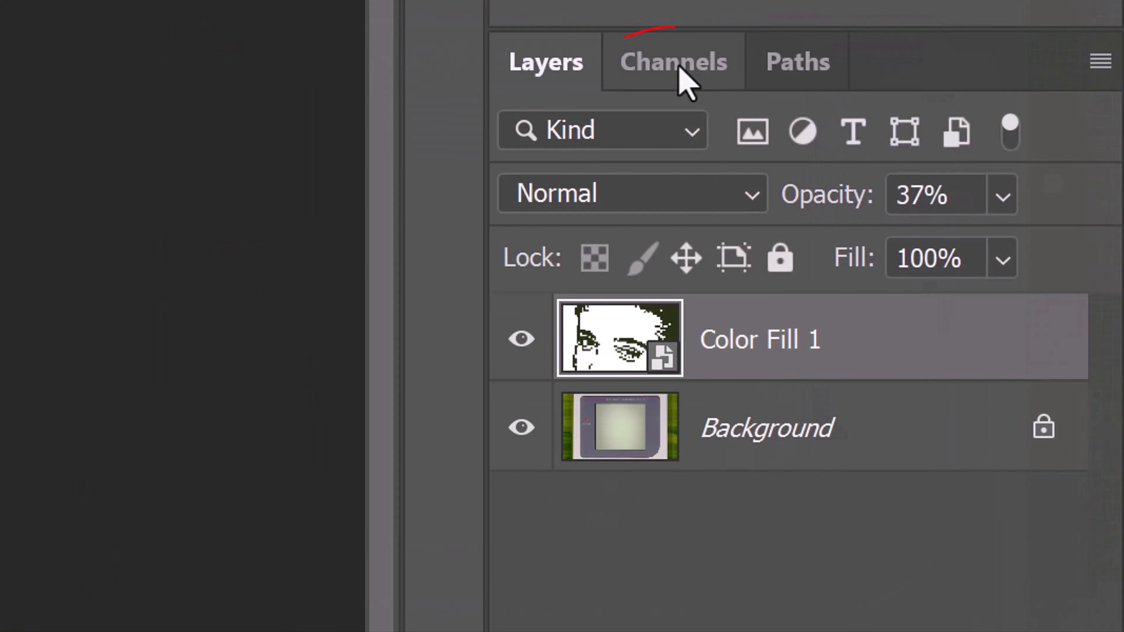
Load the Alpha 1 channel as a selection, add it as the portrait layer's mask, and unlink the mask from the image
{"action": "left_click", "coordinate": [676, 63]}
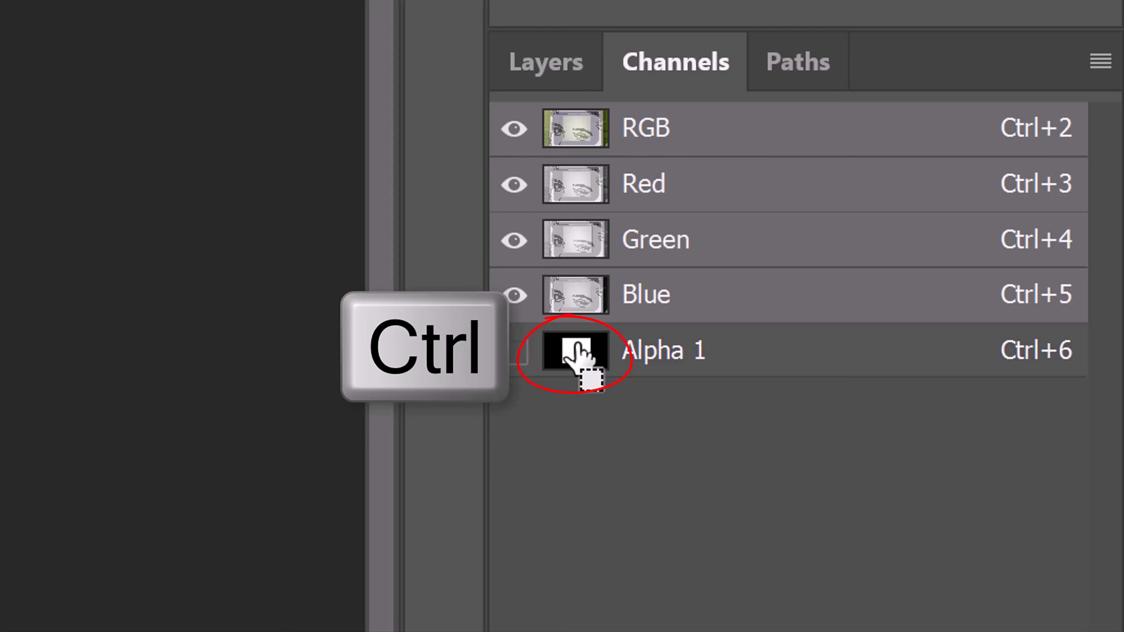
{"action": "left_click", "coordinate": [578, 352], "text": "ctrl"}
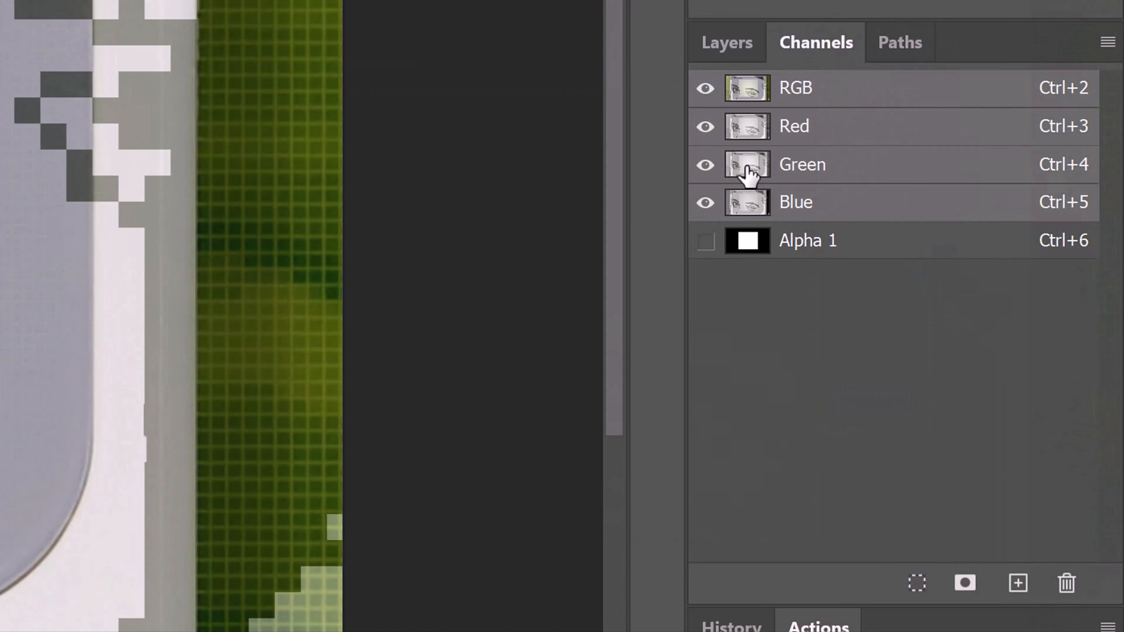
{"action": "left_click", "coordinate": [744, 49]}
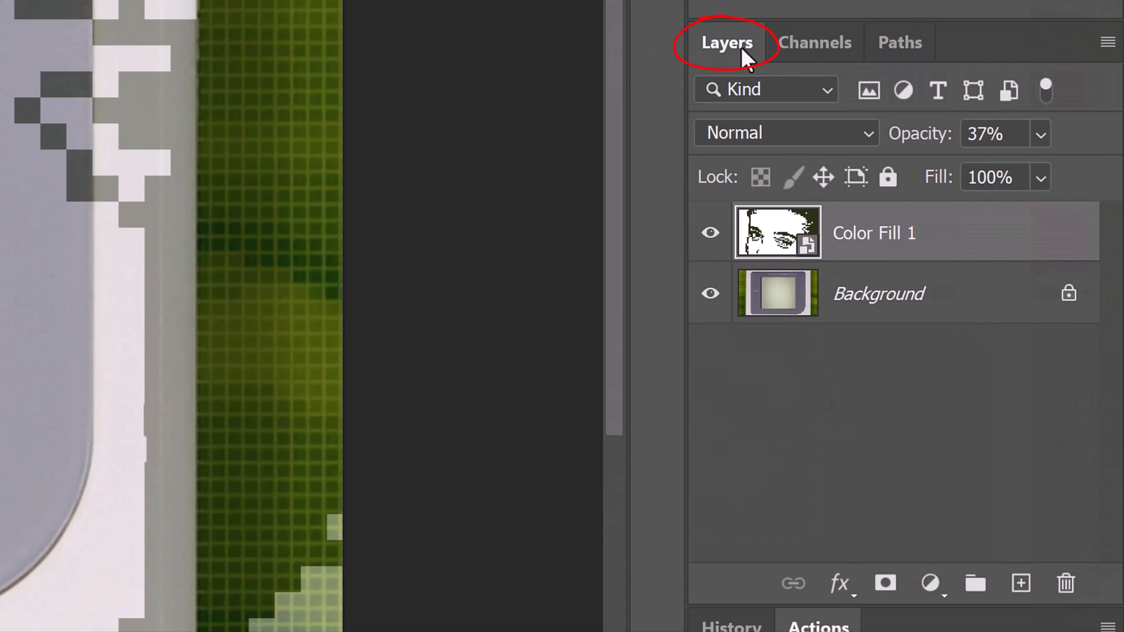
{"action": "left_click", "coordinate": [887, 585]}
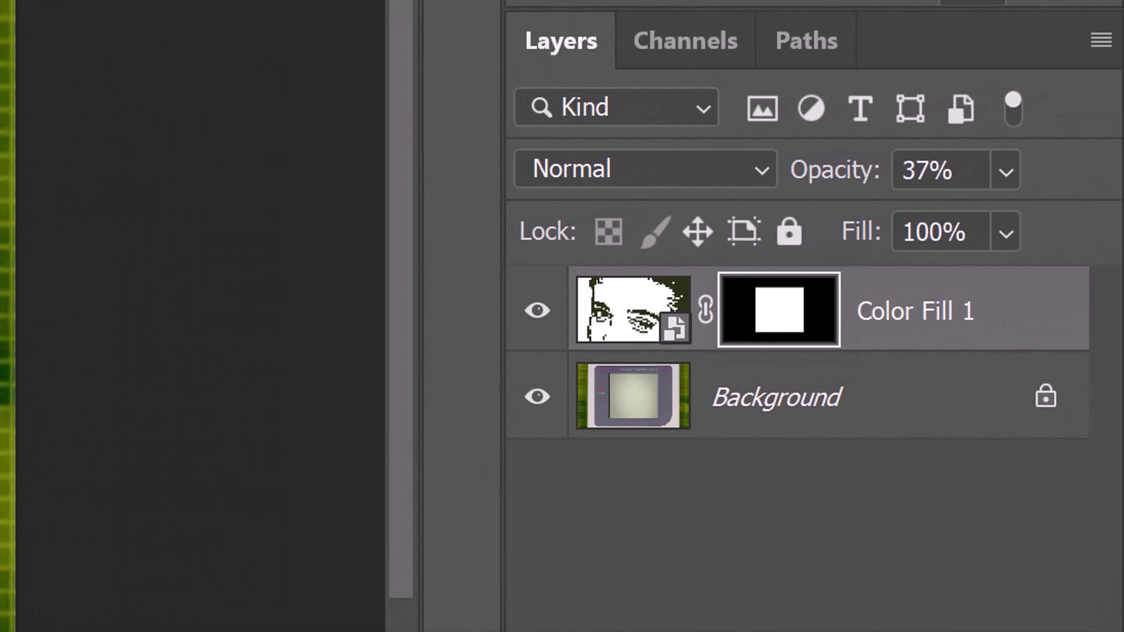
{"action": "left_click", "coordinate": [706, 314]}
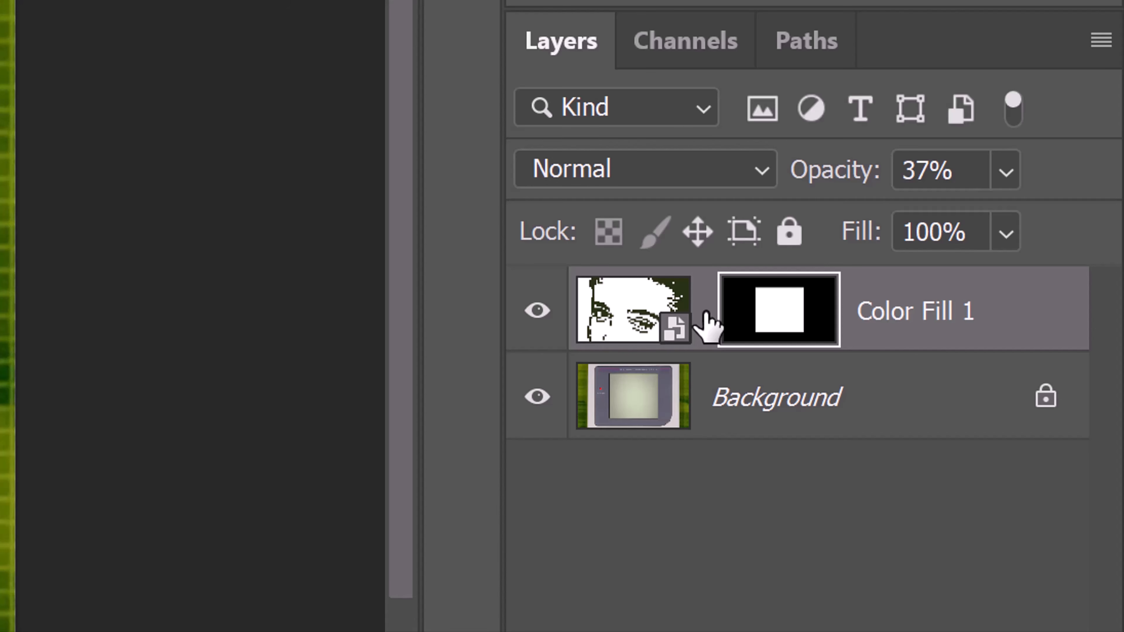
Scale the portrait image, not its mask, to 50% width and height and position the face within the Game Boy screen
{"action": "left_click", "coordinate": [627, 318]}
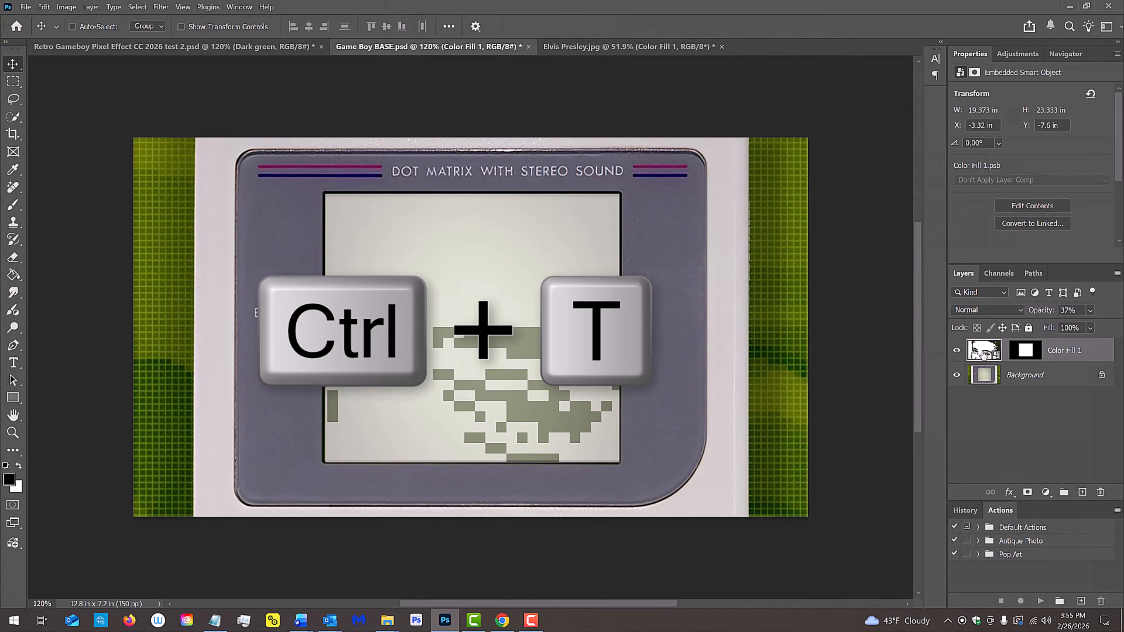
{"action": "key", "text": "ctrl+t"}
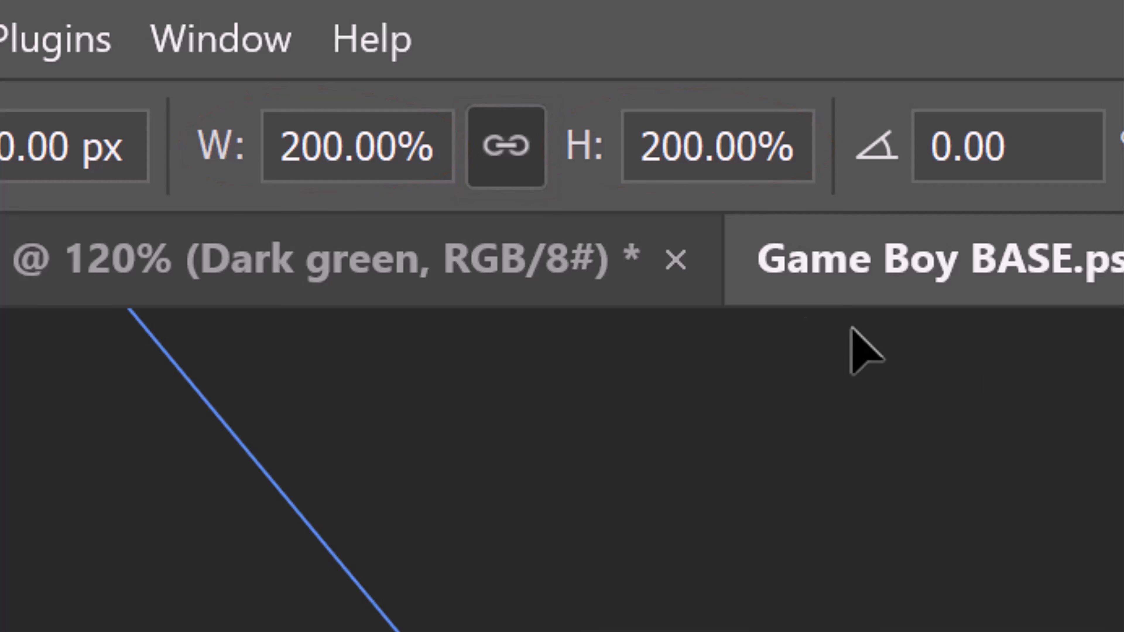
{"action": "left_click_drag", "start_coordinate": [230, 165], "coordinate": [0, 182]}
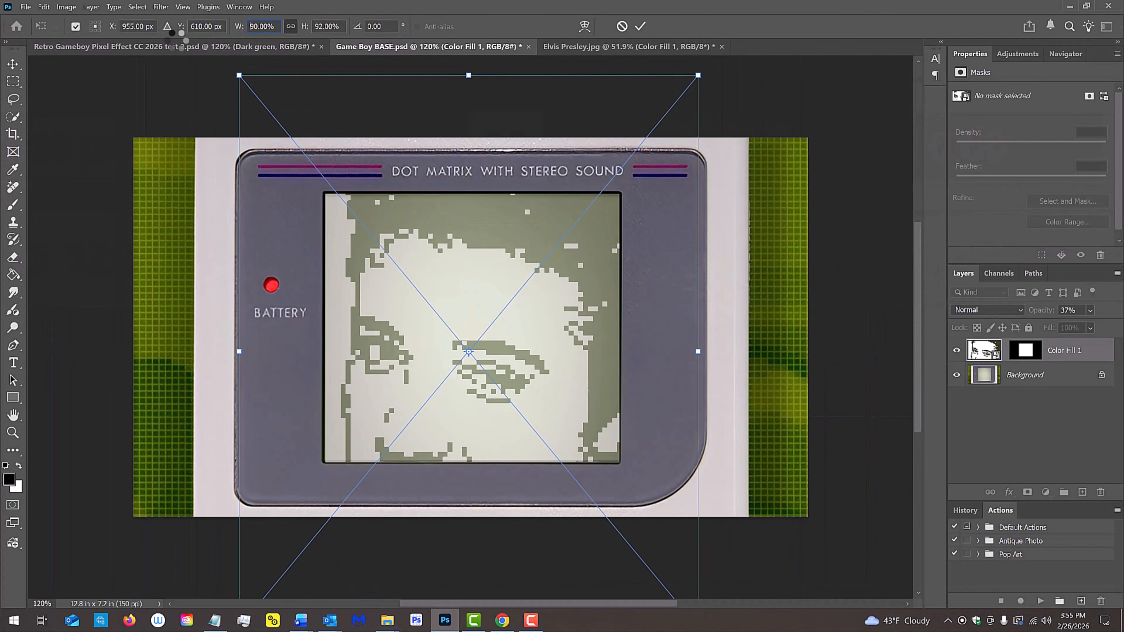
{"action": "left_click_drag", "start_coordinate": [177, 41], "coordinate": [153, 52]}
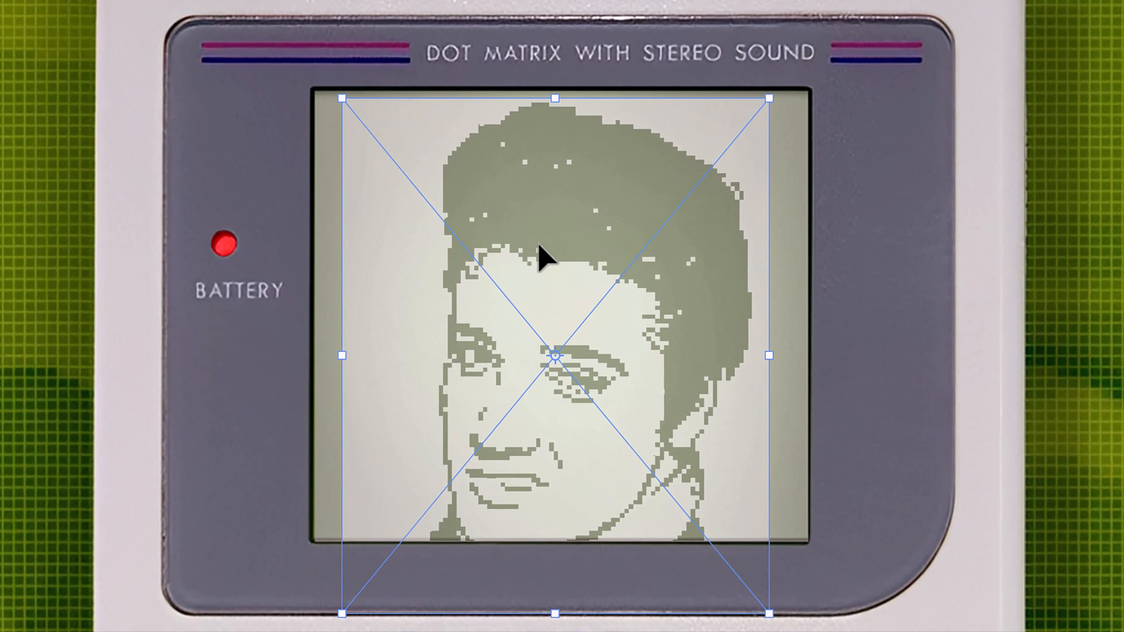
{"action": "left_click_drag", "start_coordinate": [550, 265], "coordinate": [558, 216]}
{"action": "key", "text": "Return"}
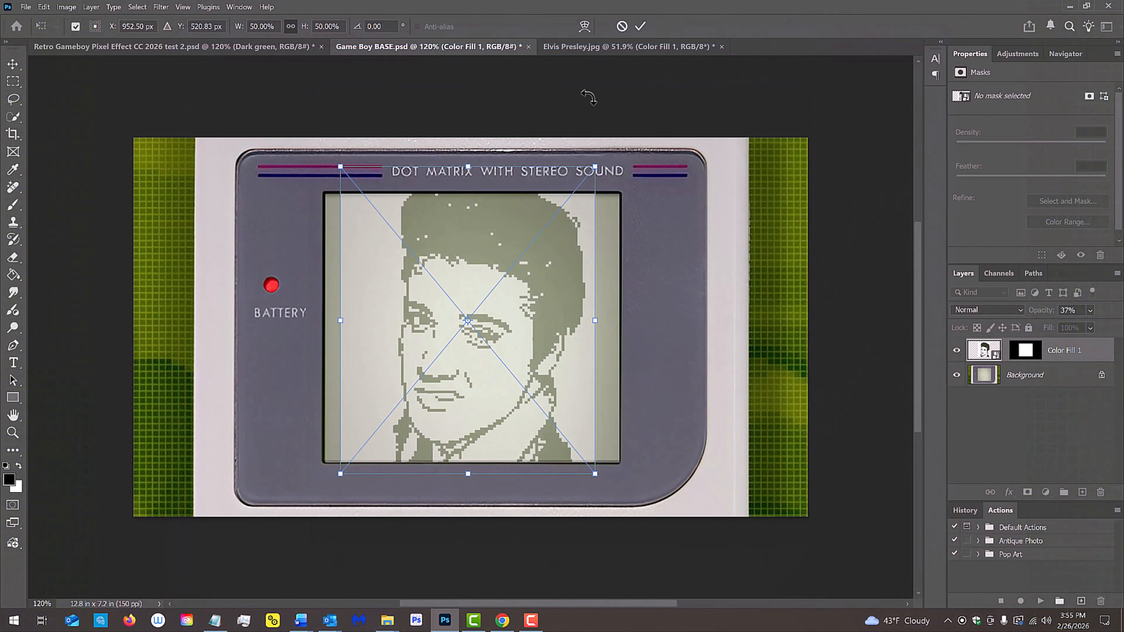
{"action": "left_click", "coordinate": [641, 27]}
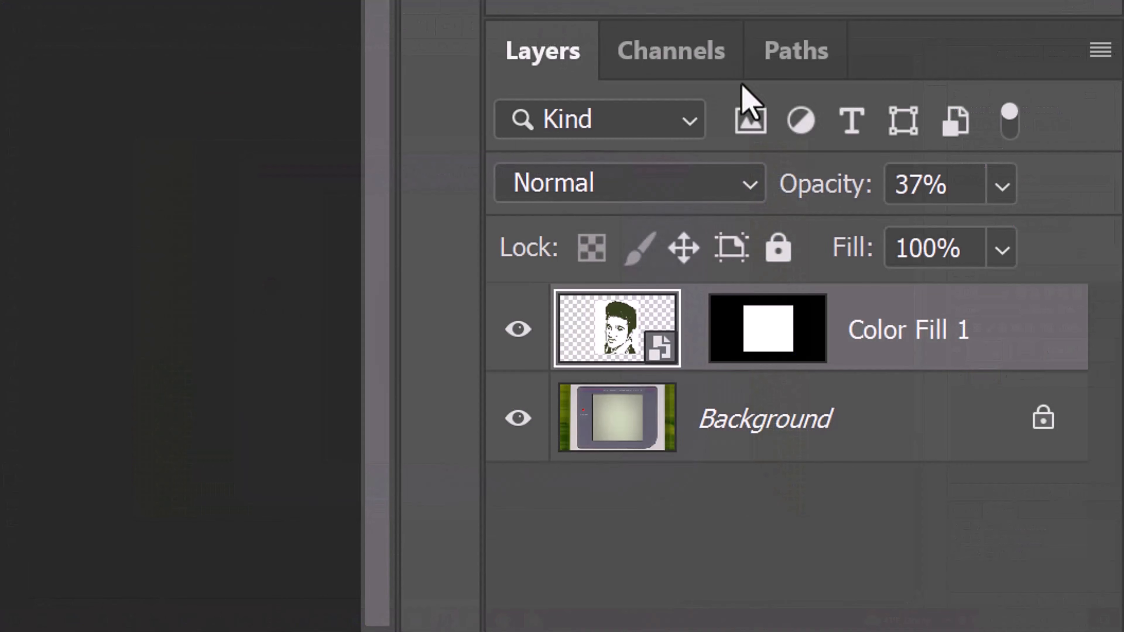
Set the portrait layer's opacity to 100% and open its blend mode choices
{"action": "left_click", "coordinate": [1001, 186]}
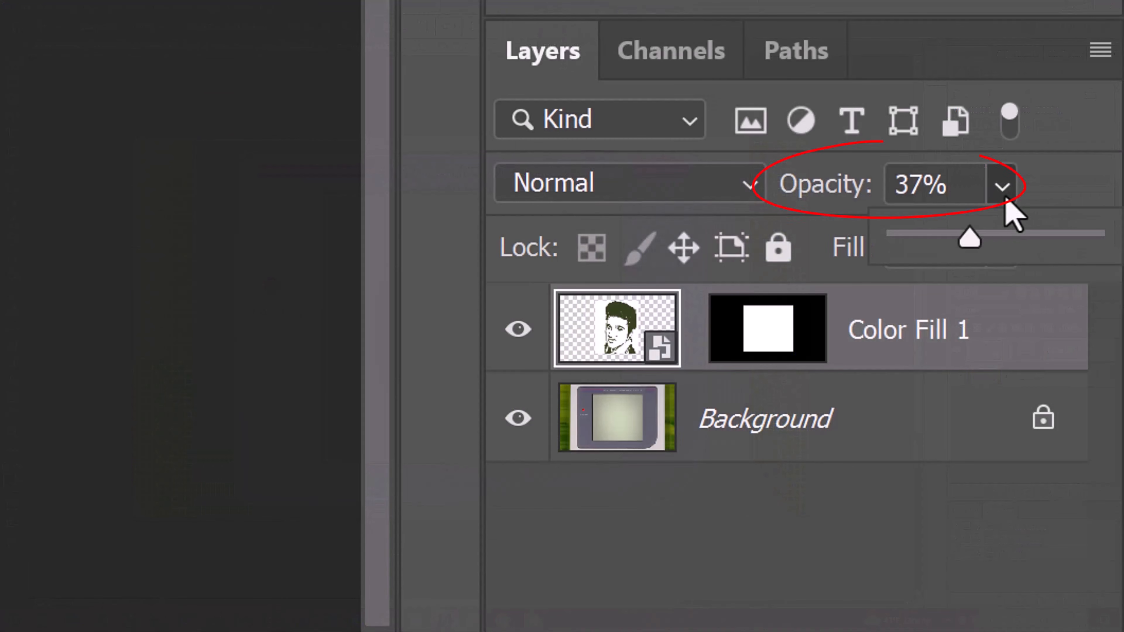
{"action": "left_click_drag", "start_coordinate": [976, 239], "coordinate": [1092, 239]}
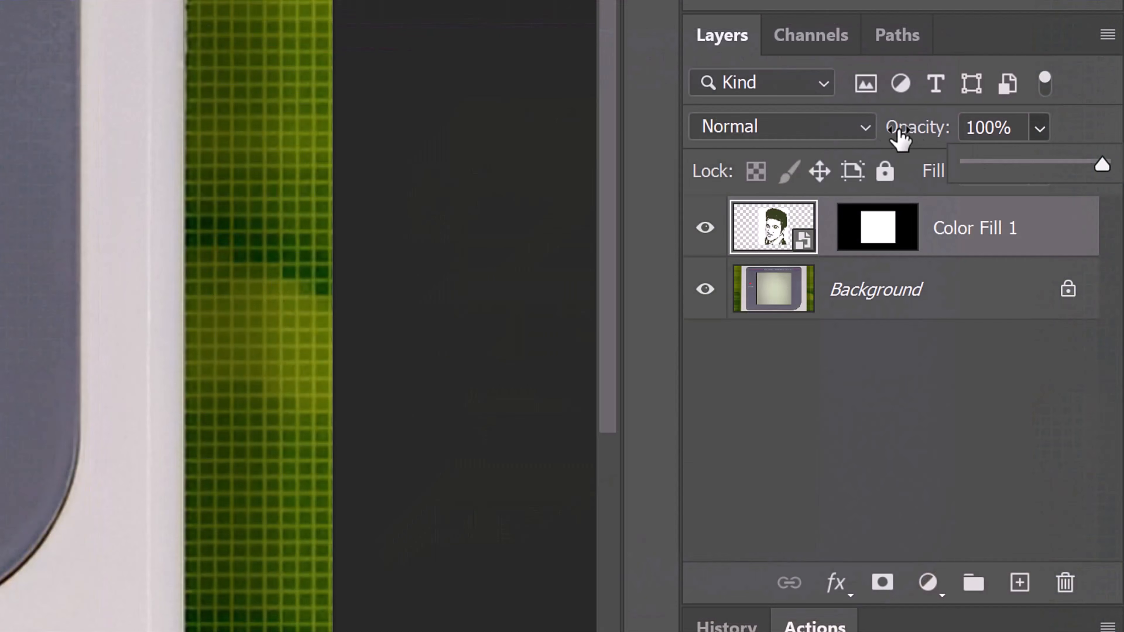
{"action": "left_click", "coordinate": [866, 129]}
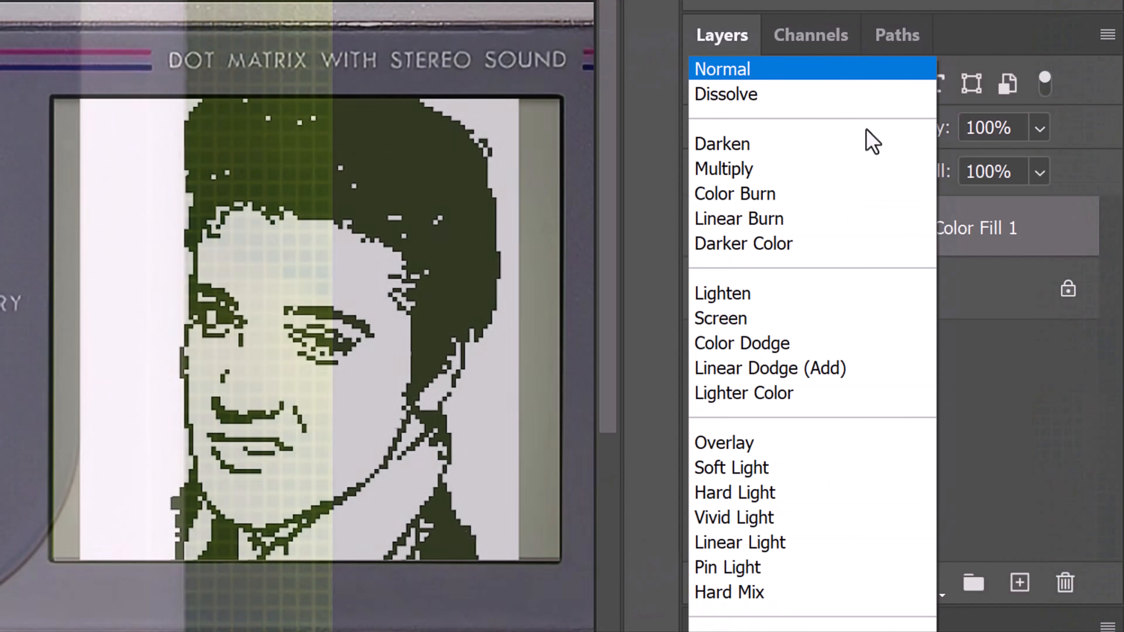